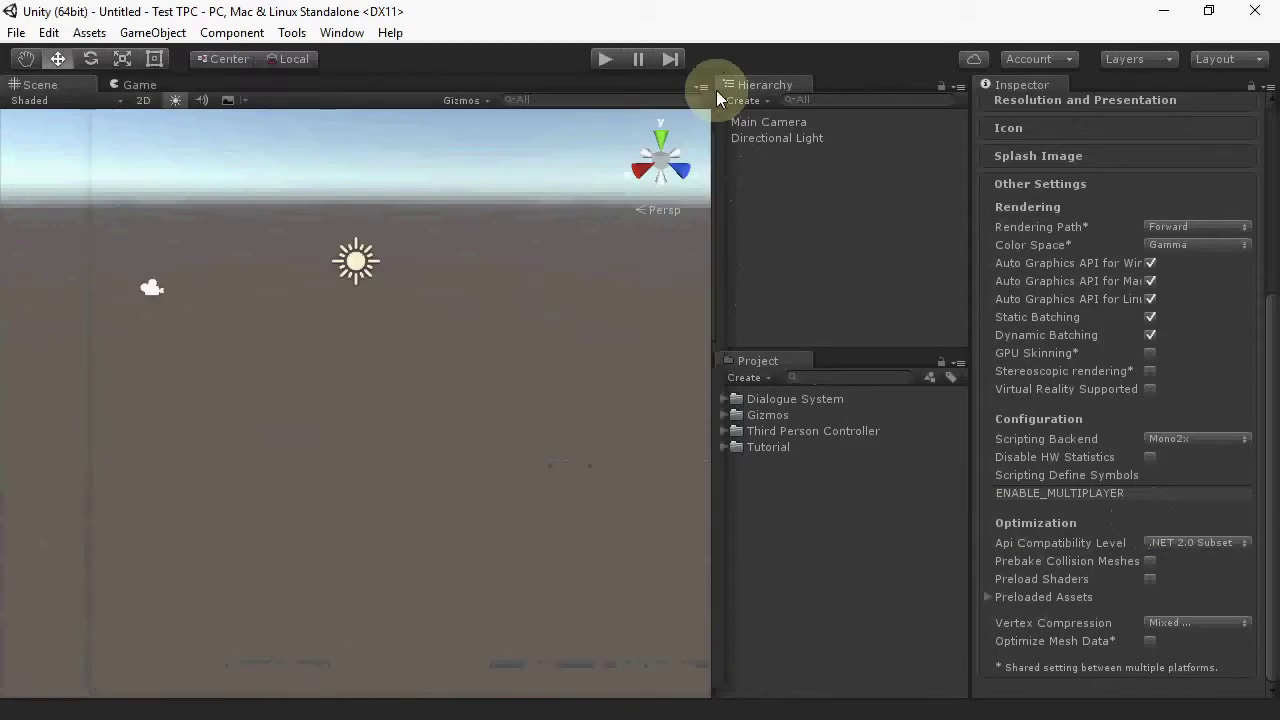
# Expand the Third Person Controller folder in the Project panel.
pyautogui.click(722, 430)
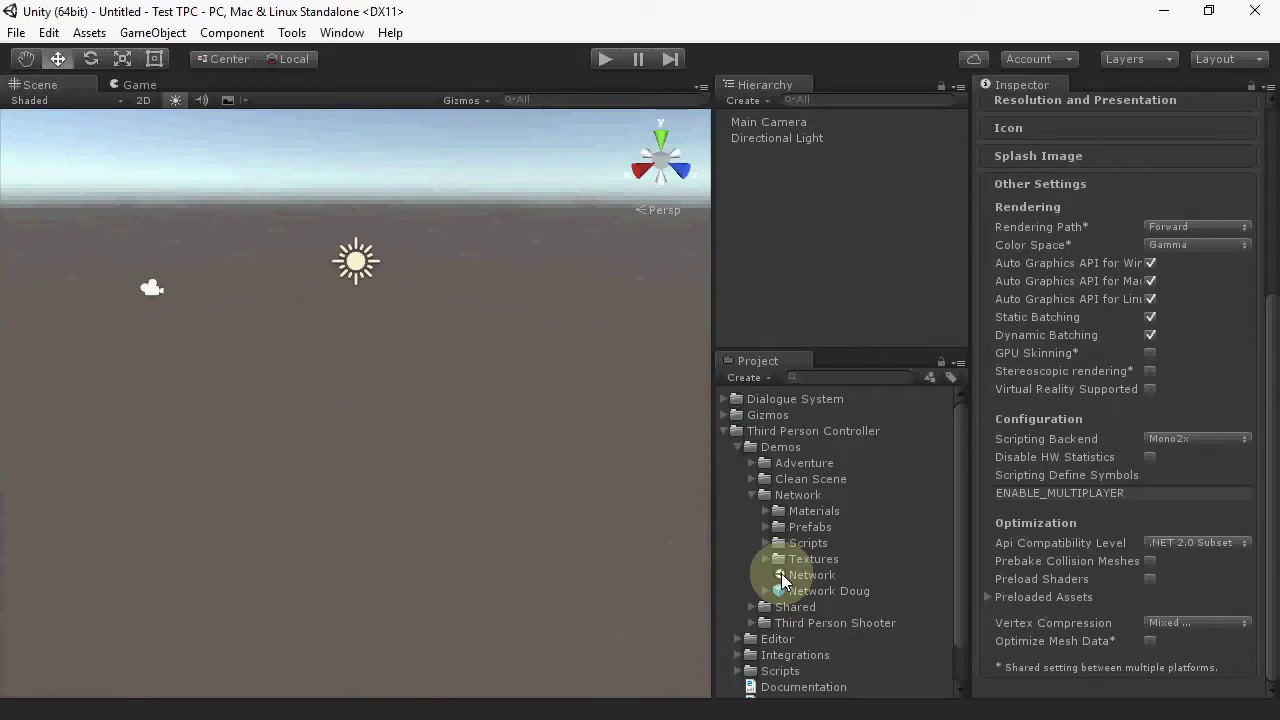
# Read the Dialogue System _README (version 1.6.7) in the Inspector, then collapse the folders.
pyautogui.click(723, 431)
pyautogui.click(725, 399)
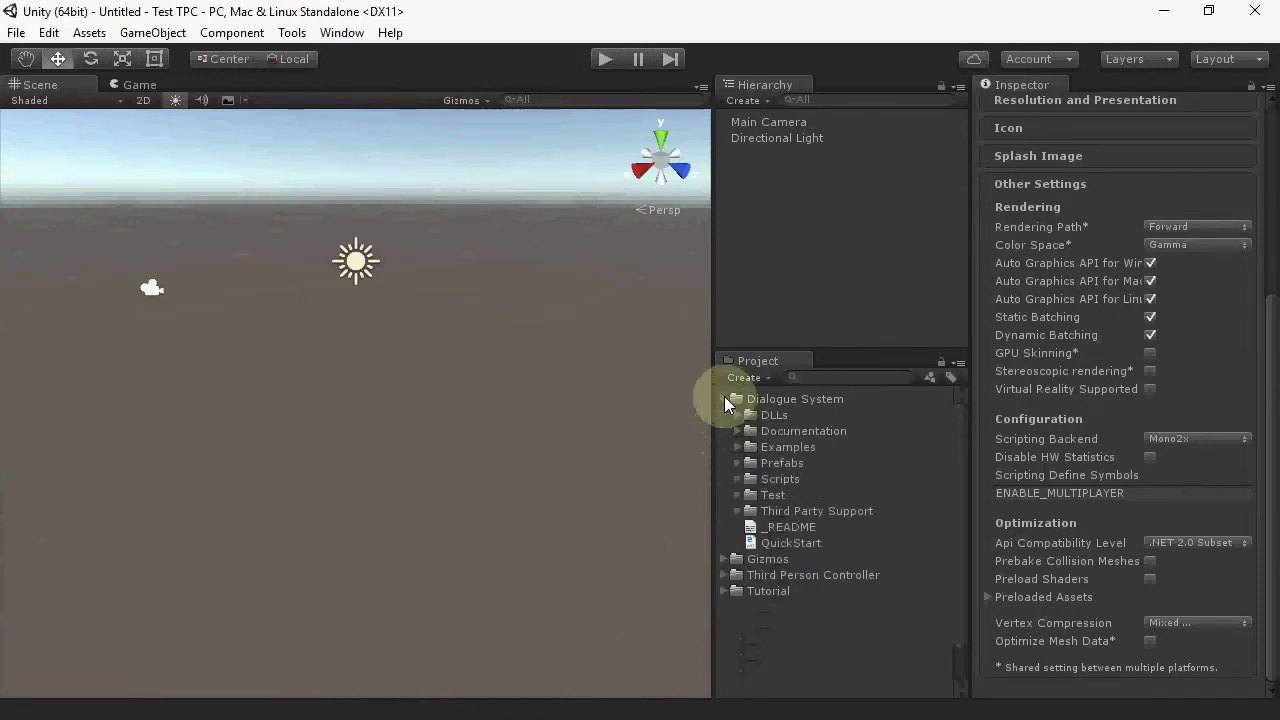
pyautogui.click(775, 527)
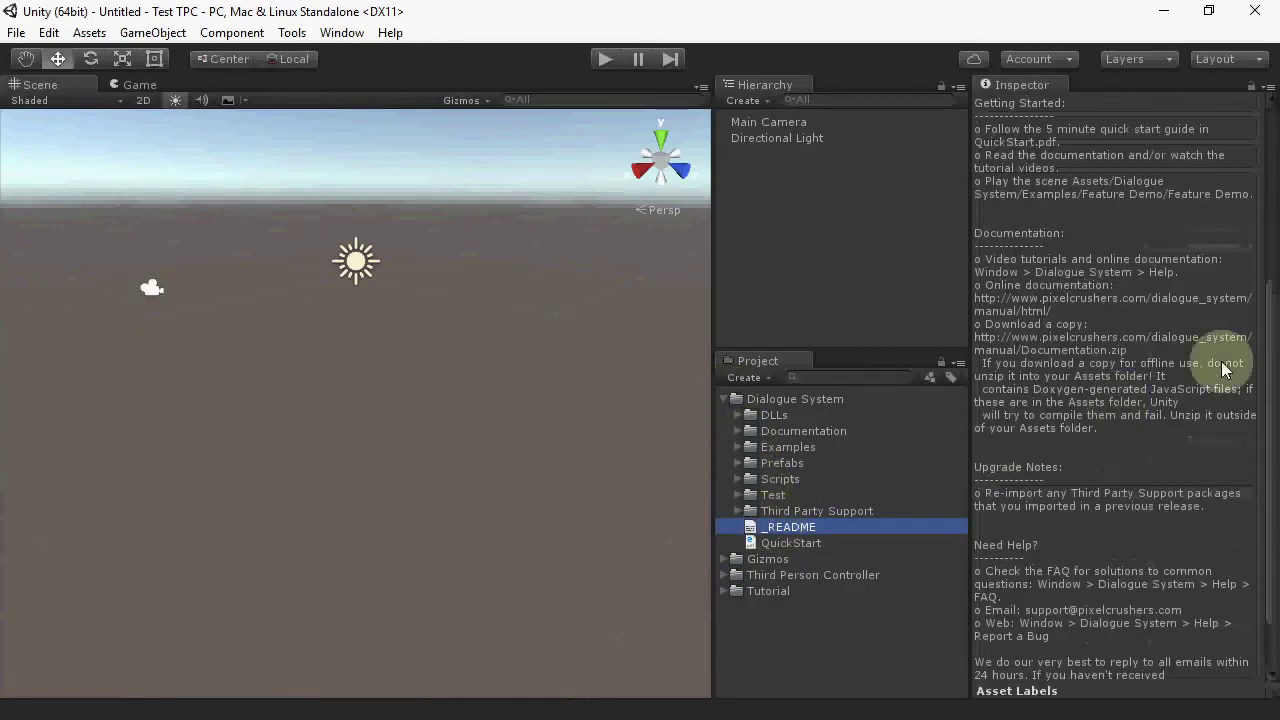
pyautogui.moveTo(1271, 356); pyautogui.dragTo(1258, 149)
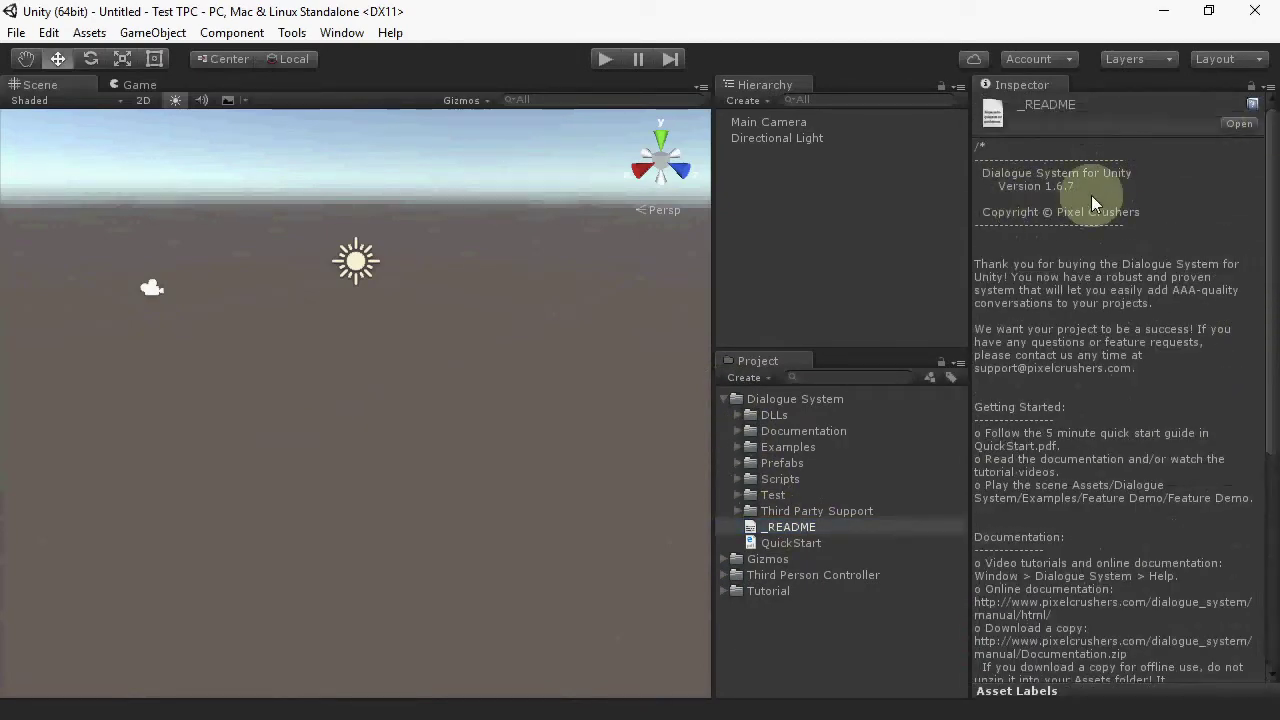
pyautogui.click(737, 511)
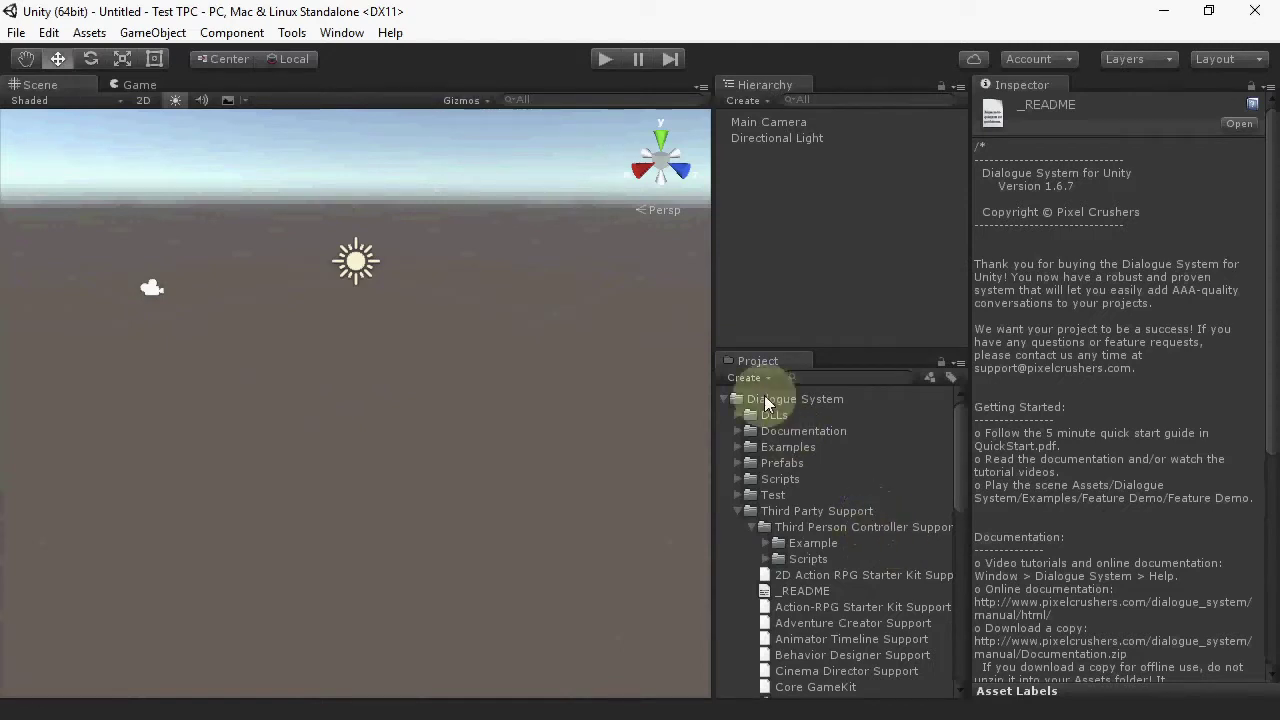
pyautogui.click(724, 398)
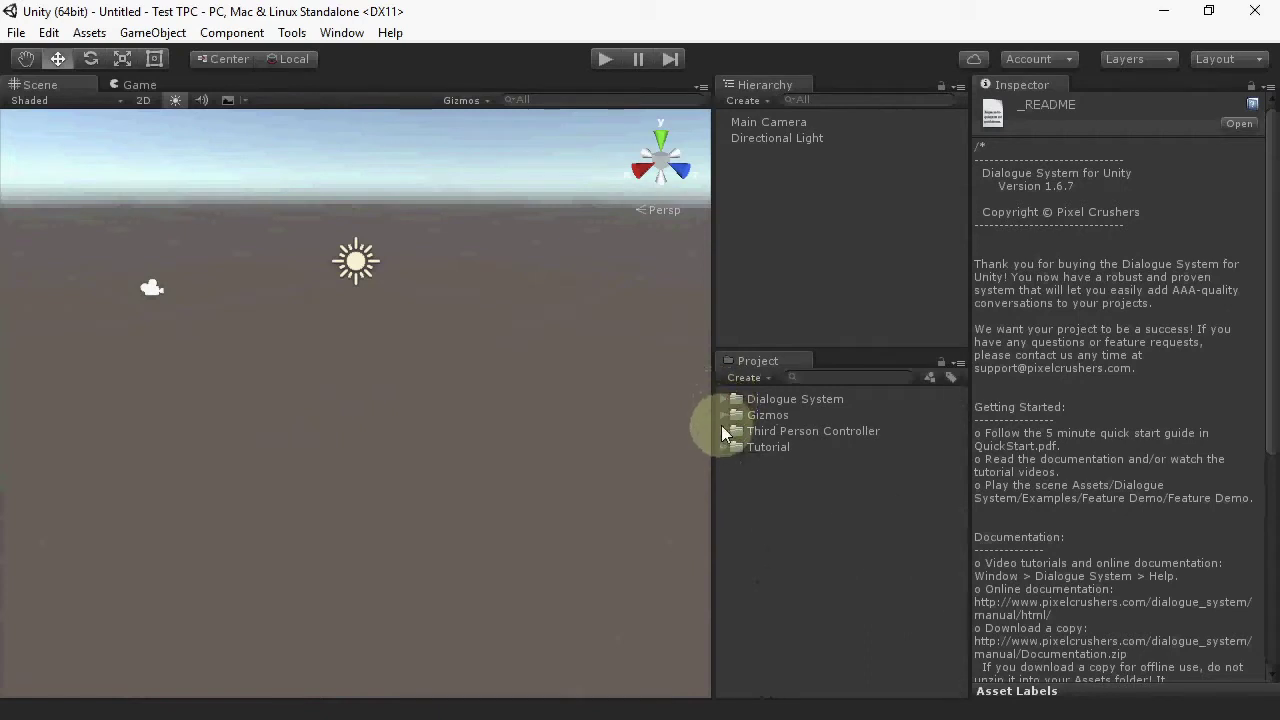
# Duplicate the Network demo scene and Network Doug prefab and move the copies into Tutorial.
pyautogui.click(721, 429)
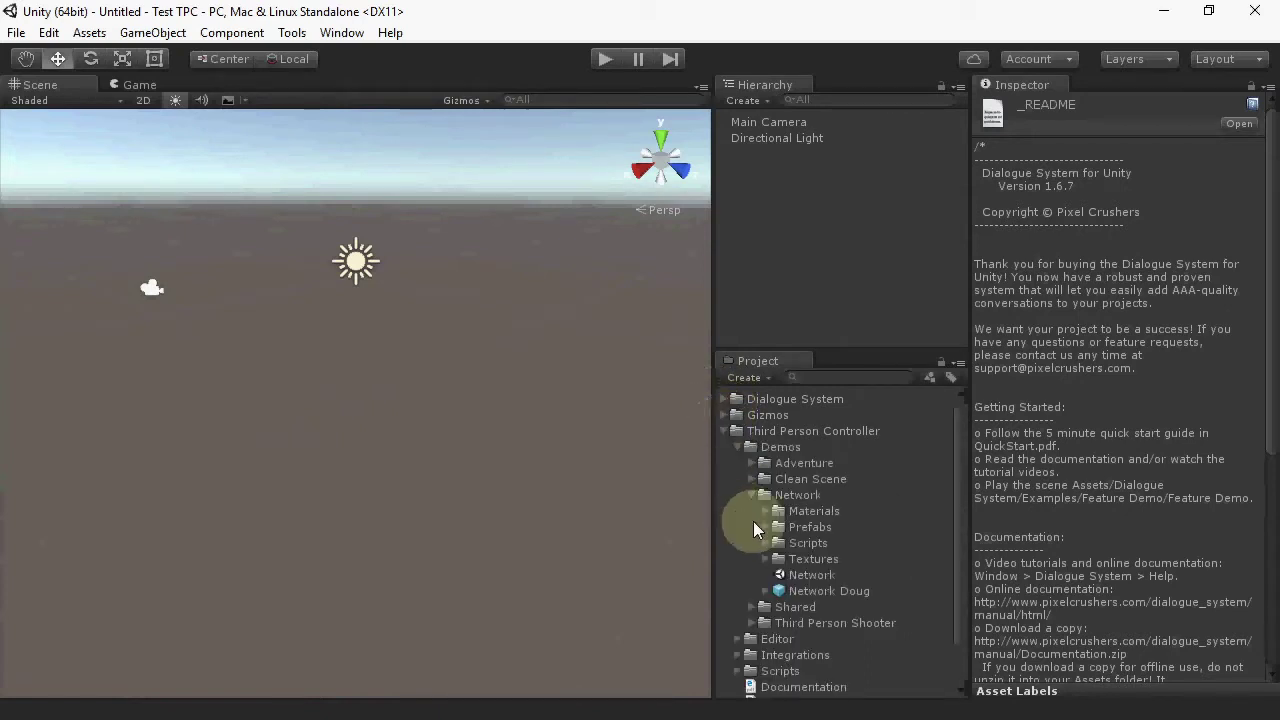
pyautogui.click(785, 574)
pyautogui.keyDown('ctrl'); pyautogui.click(800, 591); pyautogui.keyUp('ctrl')
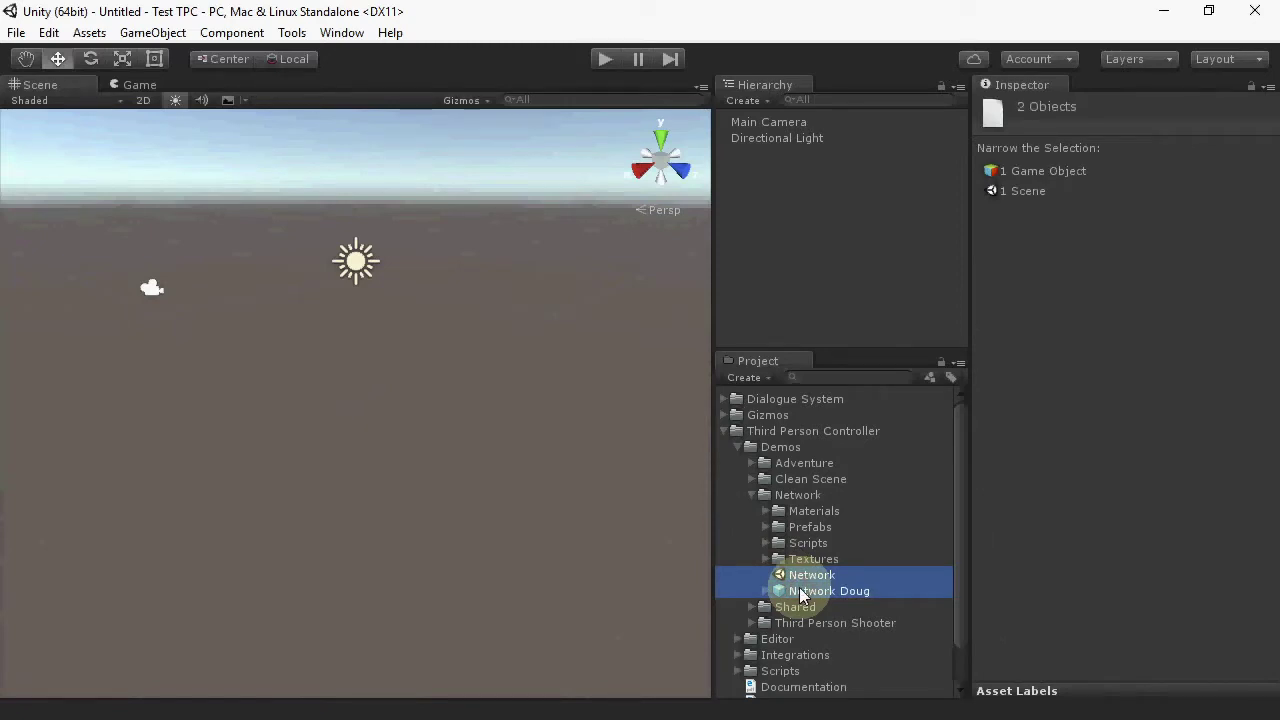
pyautogui.hotkey('ctrl', 'd')
pyautogui.moveTo(958, 541); pyautogui.dragTo(958, 652)
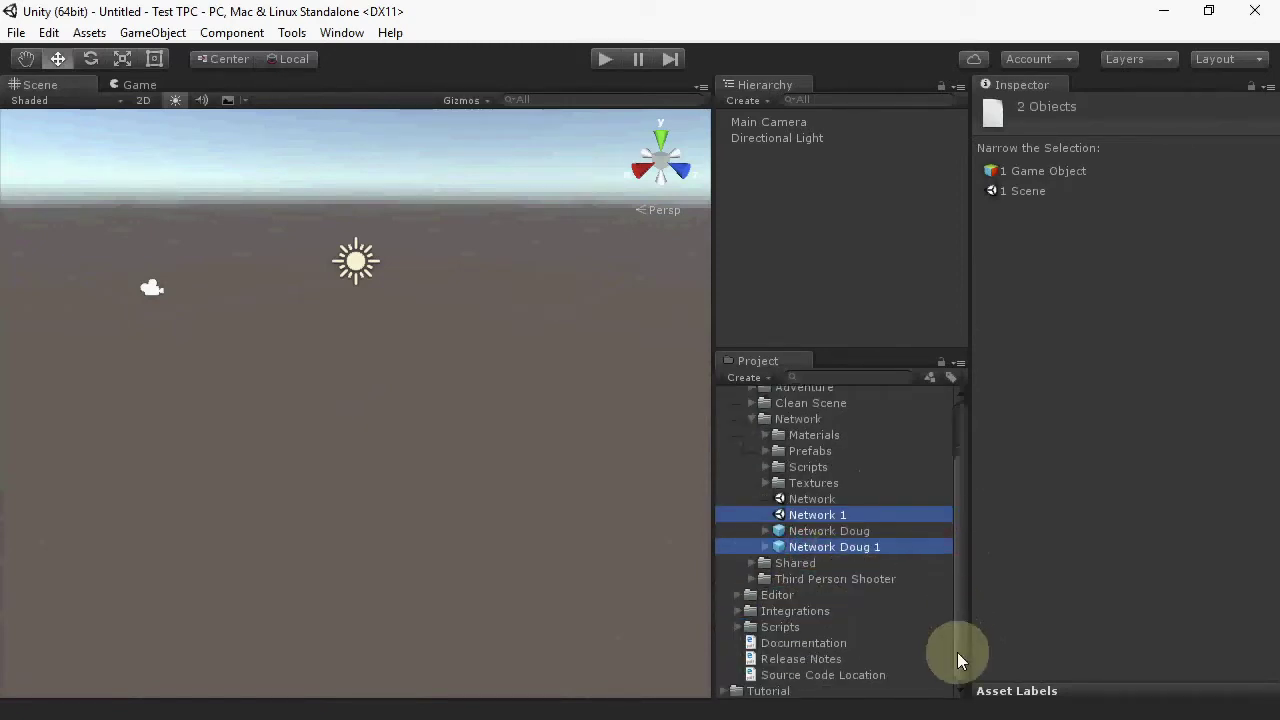
pyautogui.moveTo(808, 518); pyautogui.dragTo(757, 688)
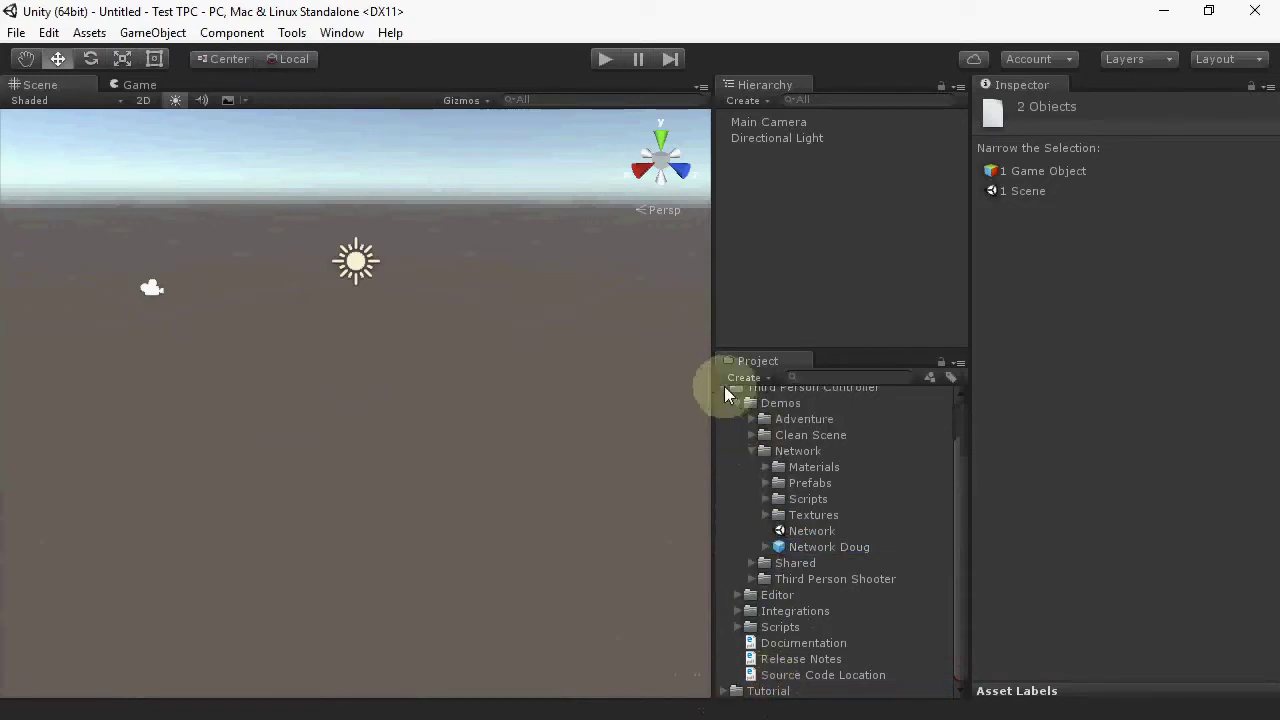
# Rename the copied scene to 'Tutorial' and the copied prefab to 'NetworkPlayer'.
pyautogui.click(724, 388)
pyautogui.click(723, 447)
pyautogui.click(768, 482)
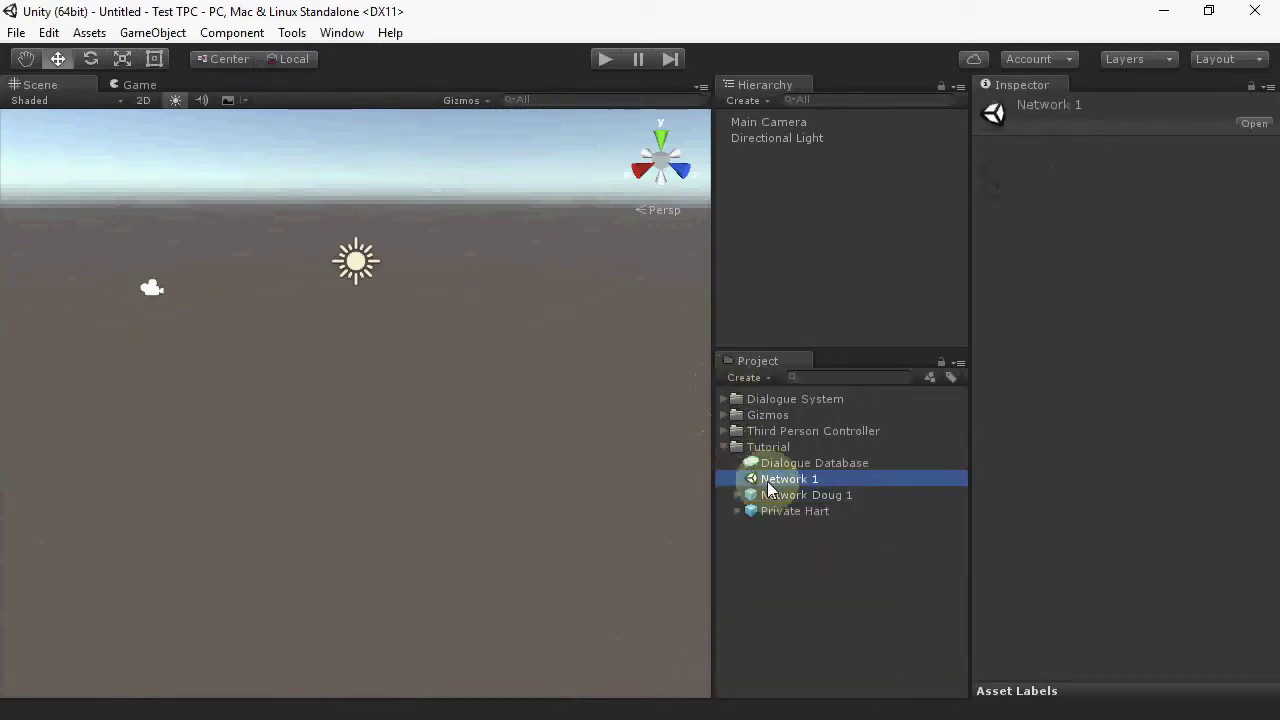
pyautogui.click(768, 487)
pyautogui.write('Tutorial')
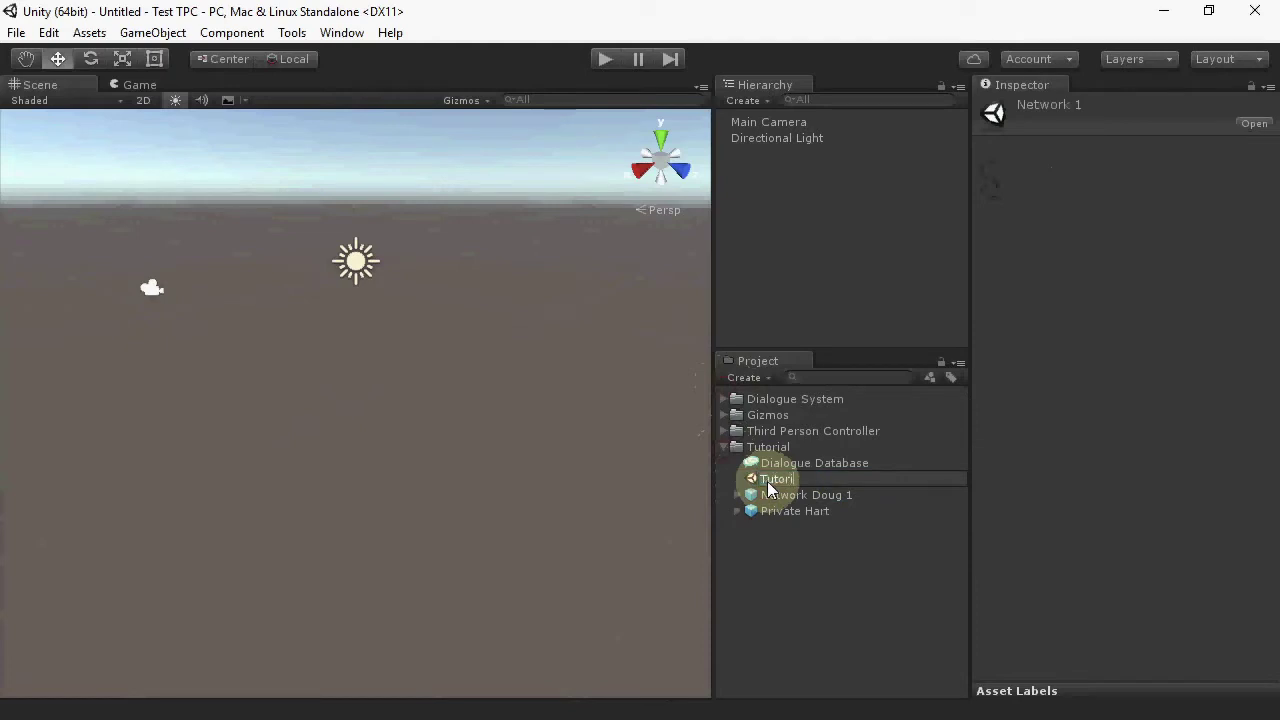
pyautogui.press('Return')
pyautogui.click(768, 482)
pyautogui.click(768, 482)
pyautogui.write('NetworkPlayer')
pyautogui.press('Return')
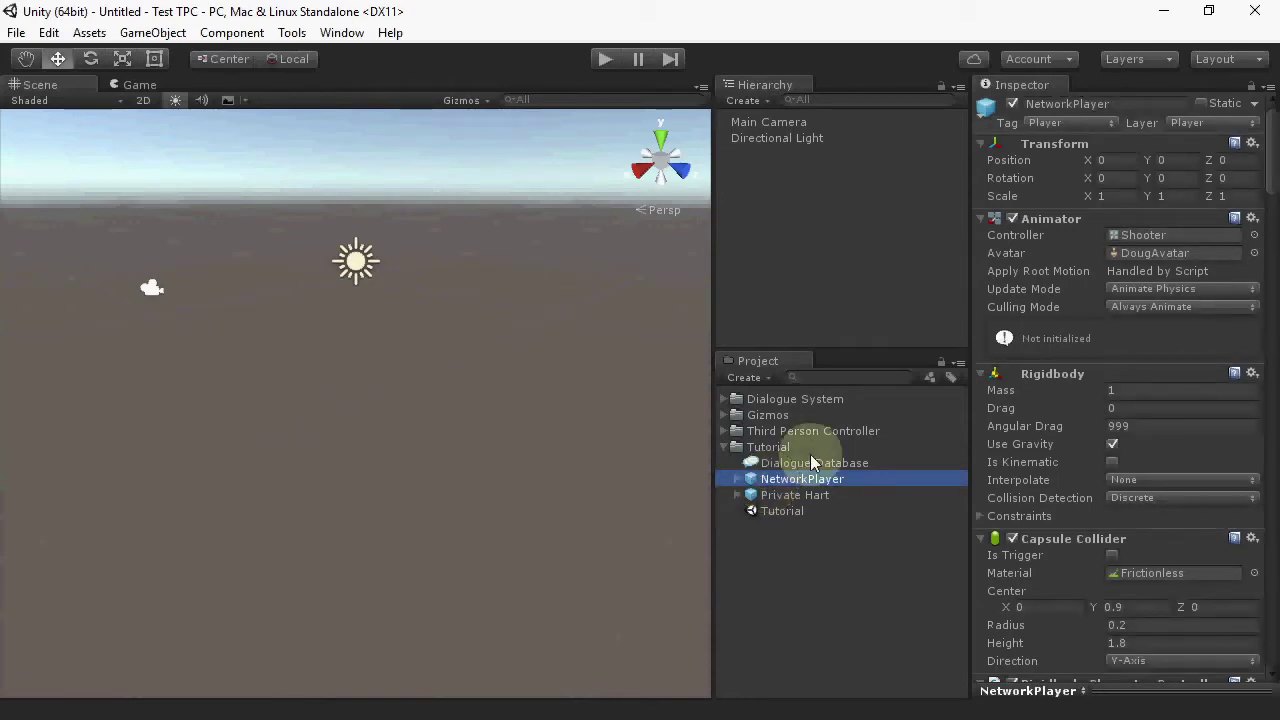
# Add an Interact ability to NetworkPlayer with Input Name Action and Start Type Button Down.
pyautogui.click(1276, 160)
pyautogui.scroll(-20, 1276, 160)
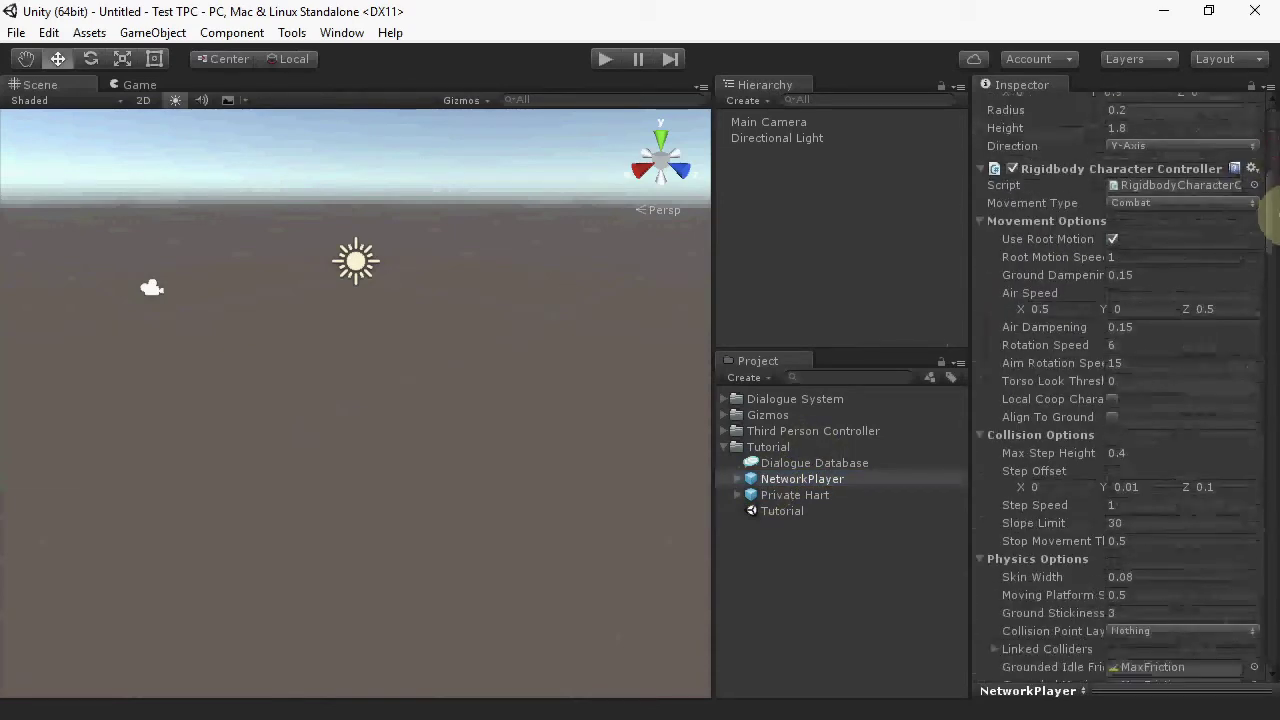
pyautogui.click(1221, 334)
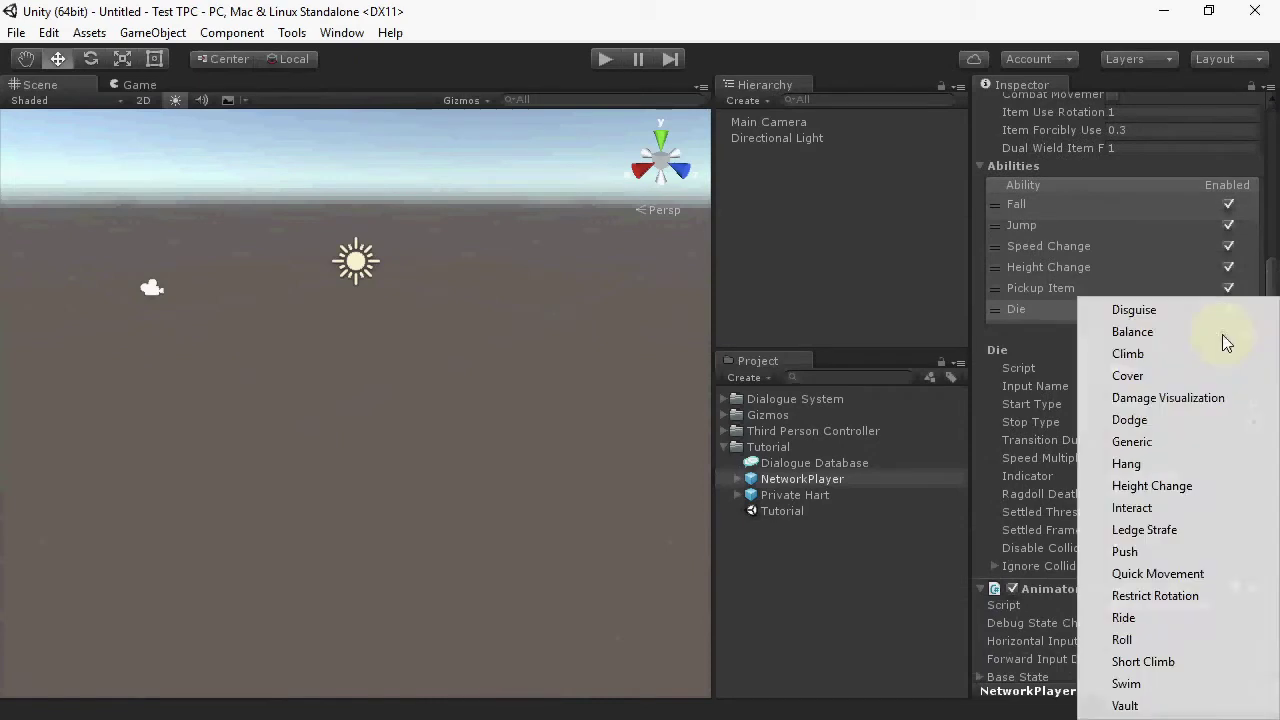
pyautogui.click(1132, 508)
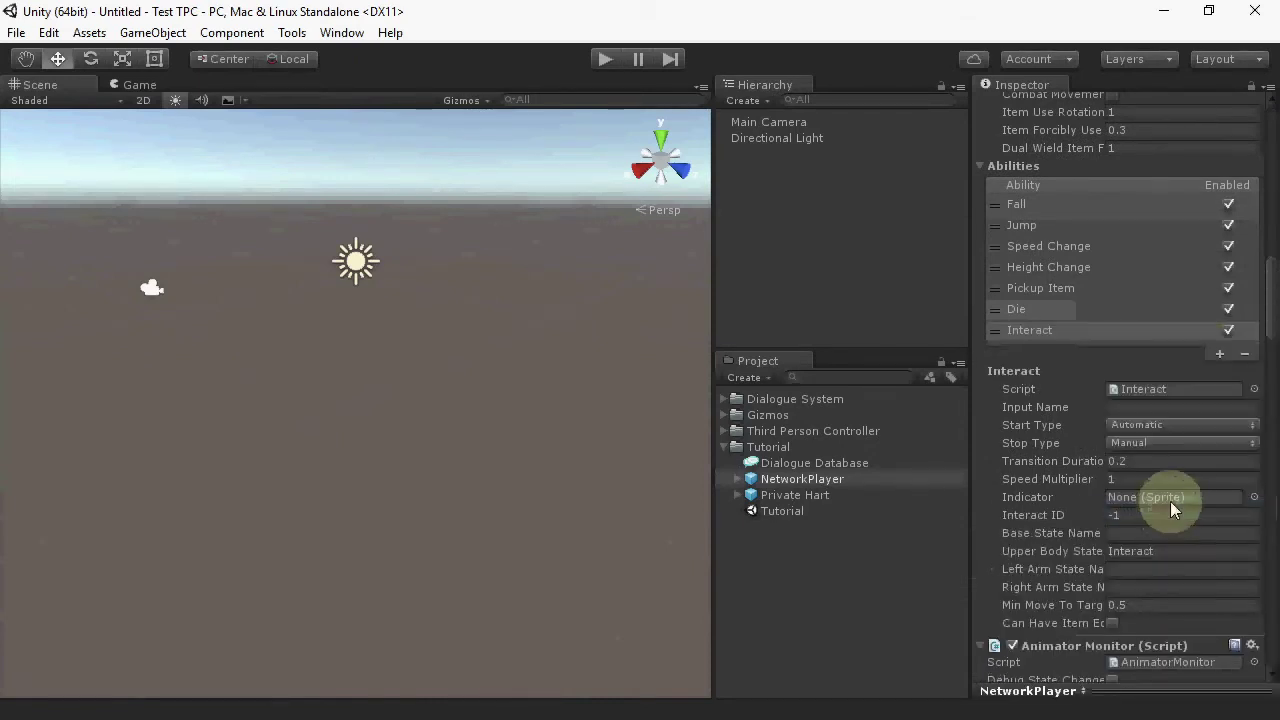
pyautogui.click(1149, 410)
pyautogui.write('Action')
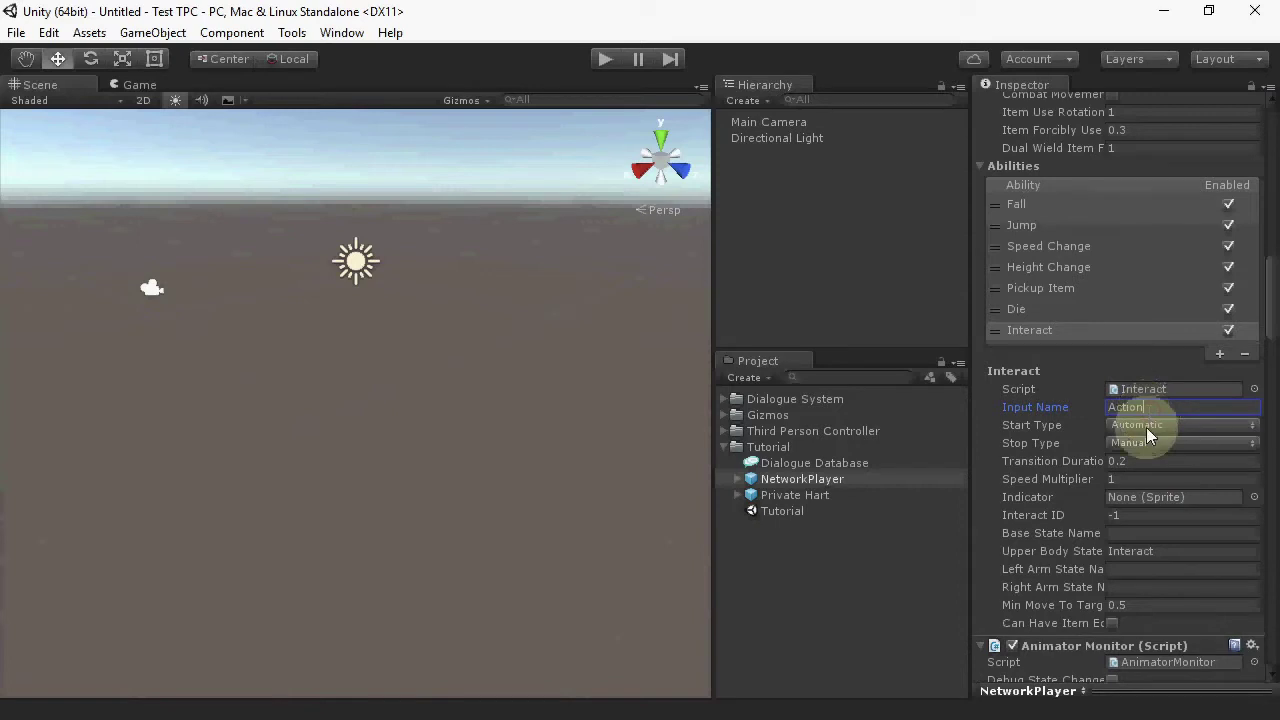
pyautogui.click(1145, 425)
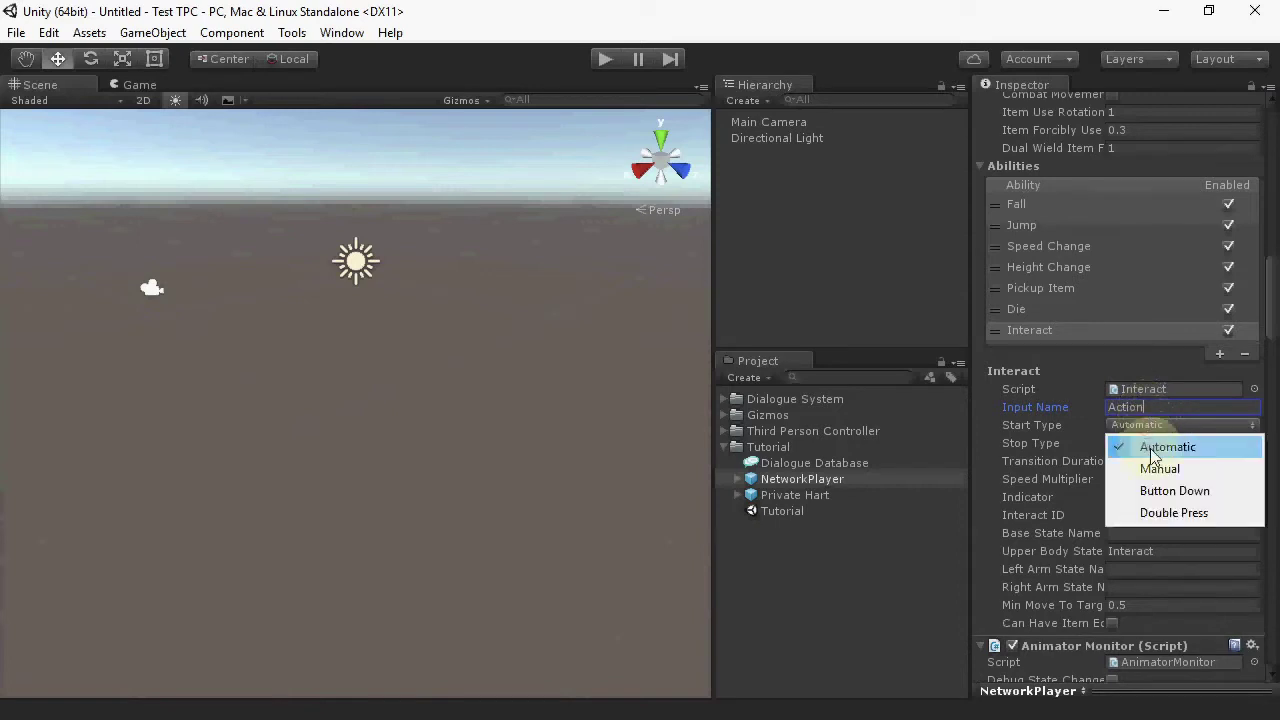
pyautogui.click(1155, 490)
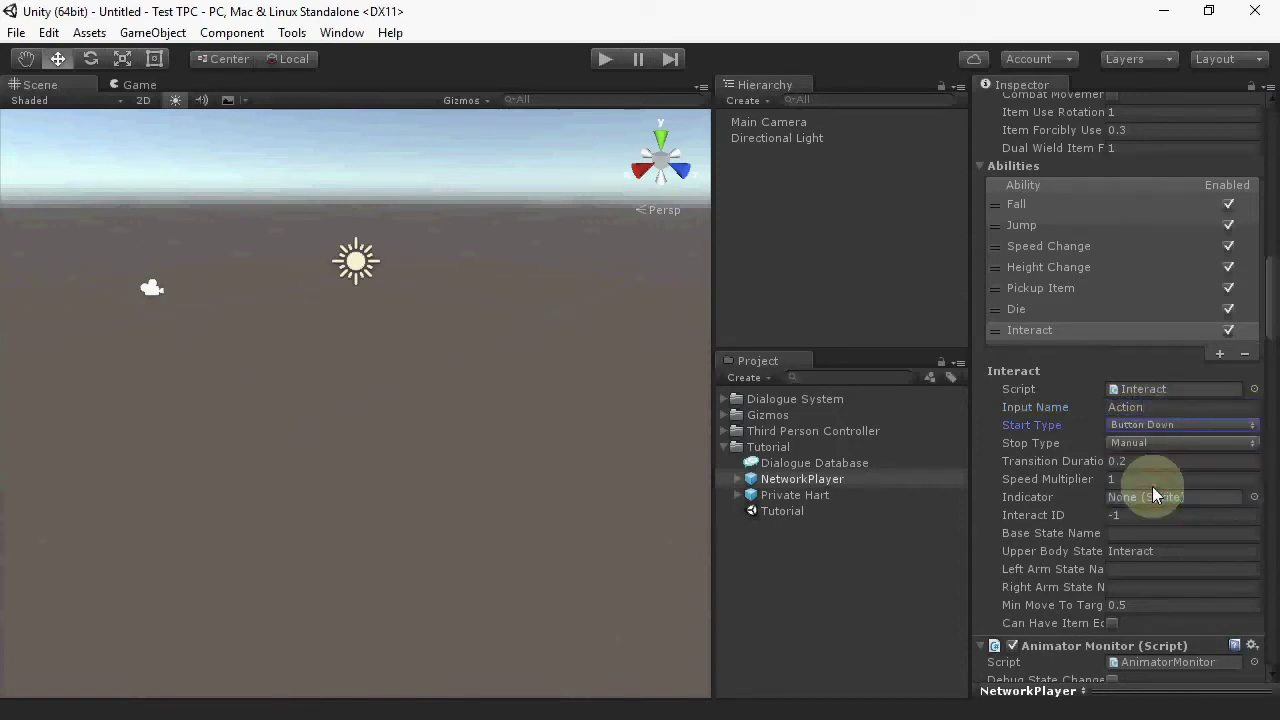
# Use the Interact indicator sprite, move the Interact state to Left Arm, and enable Can Have Item Equipped.
pyautogui.click(1256, 498)
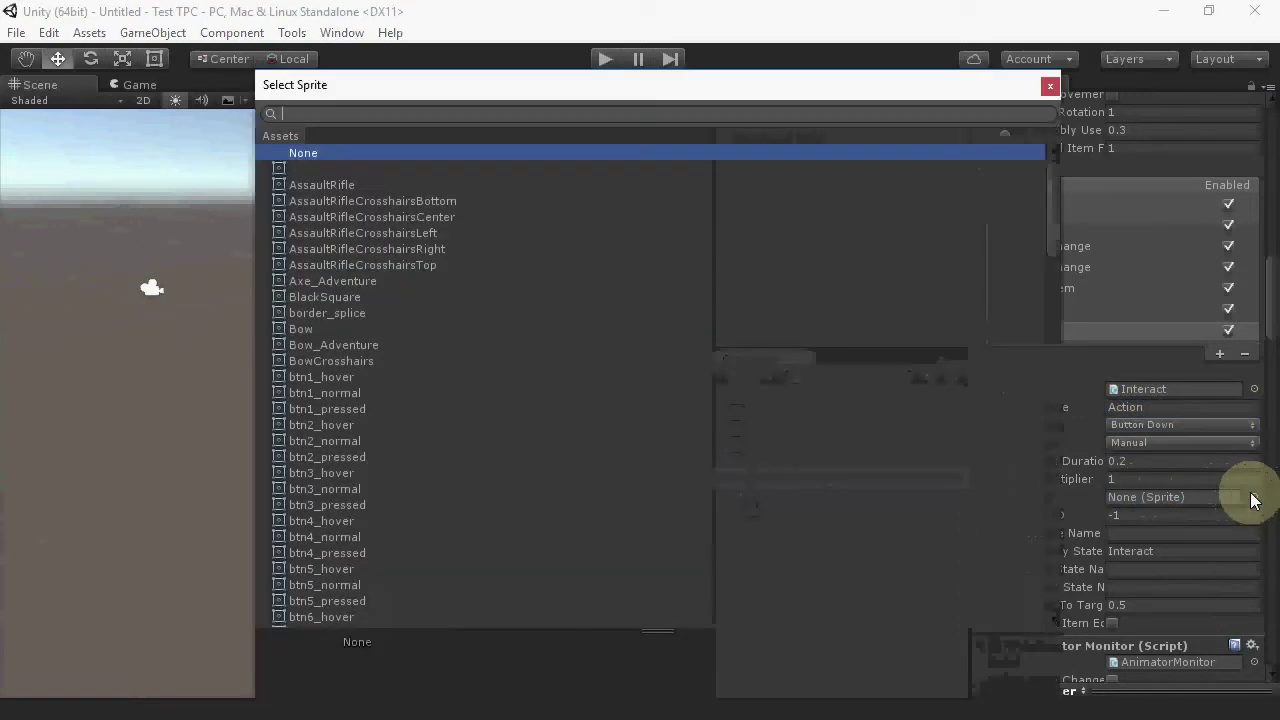
pyautogui.write('inter')
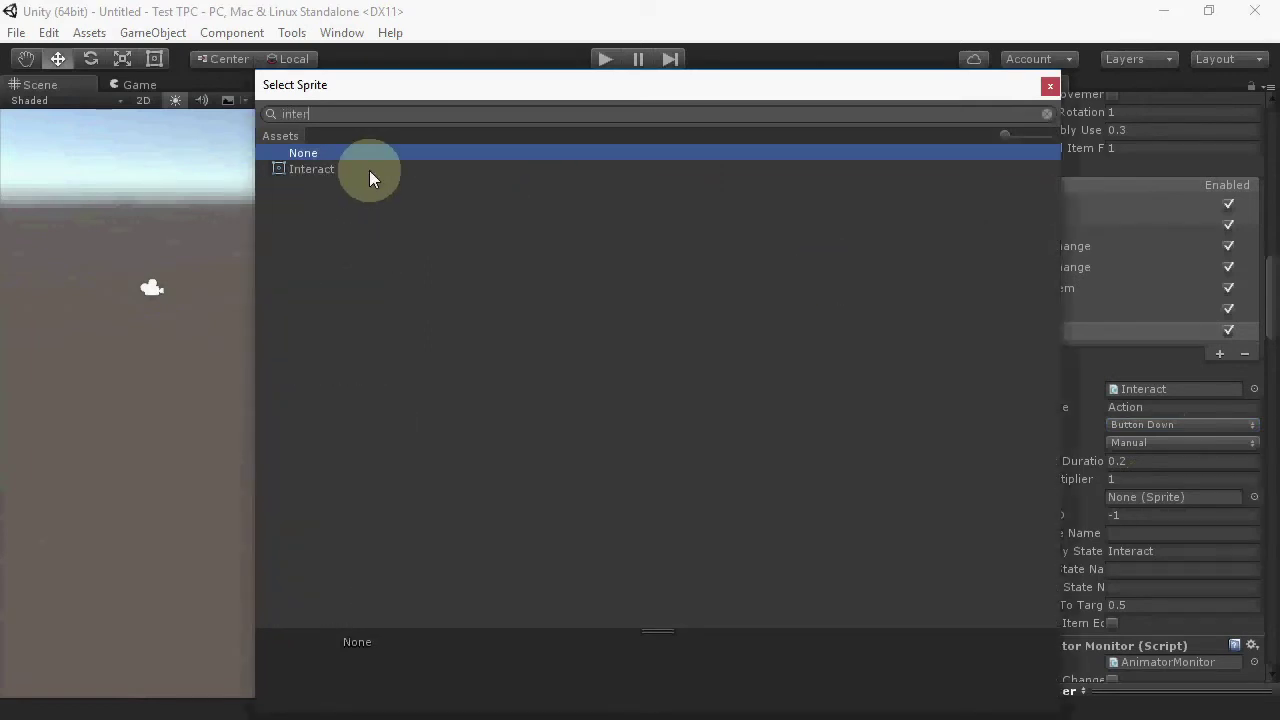
pyautogui.doubleClick(334, 170)
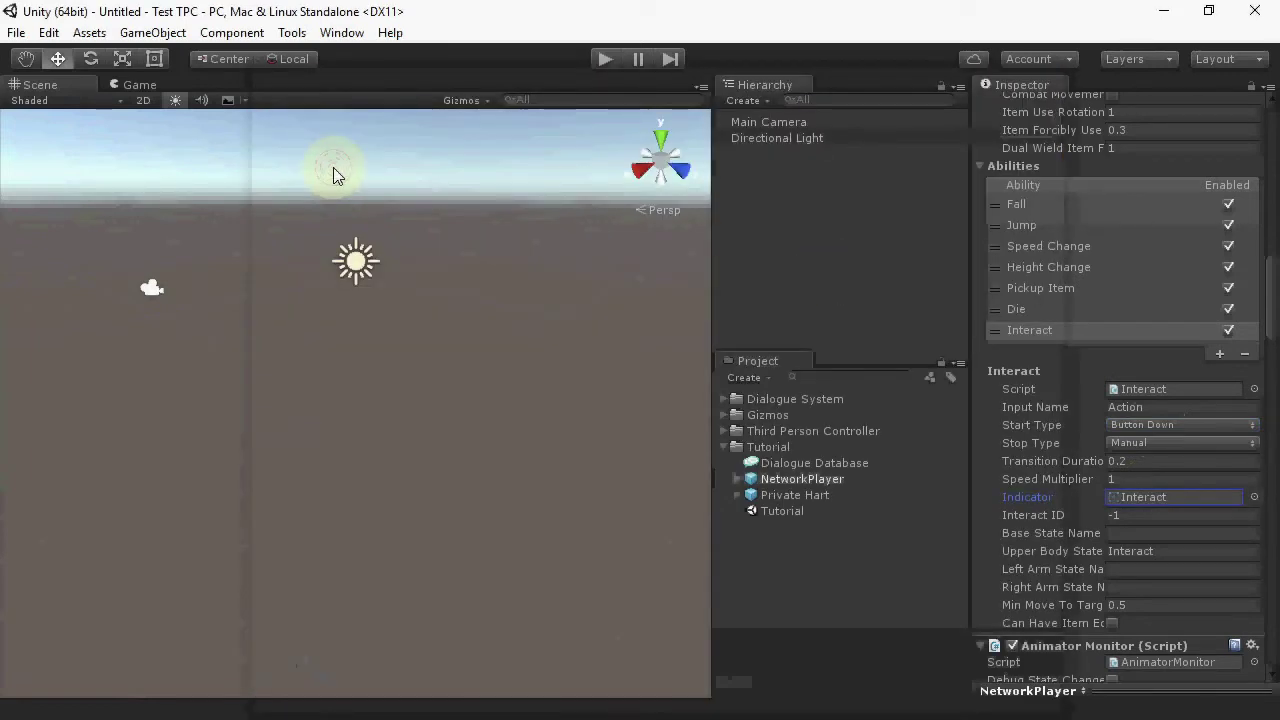
pyautogui.click(1180, 554)
pyautogui.hotkey('ctrl', 'x')
pyautogui.click(1148, 568)
pyautogui.hotkey('ctrl', 'v')
pyautogui.click(1113, 623)
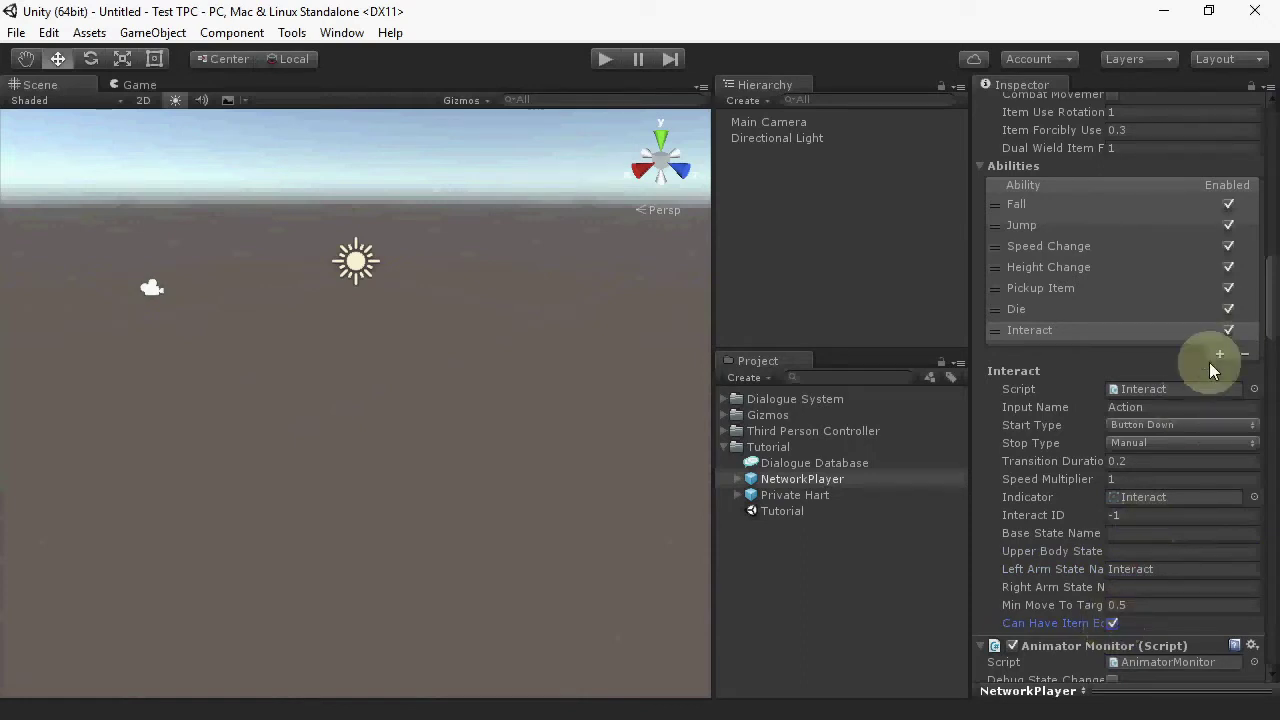
pyautogui.moveTo(1270, 290); pyautogui.dragTo(1270, 660)
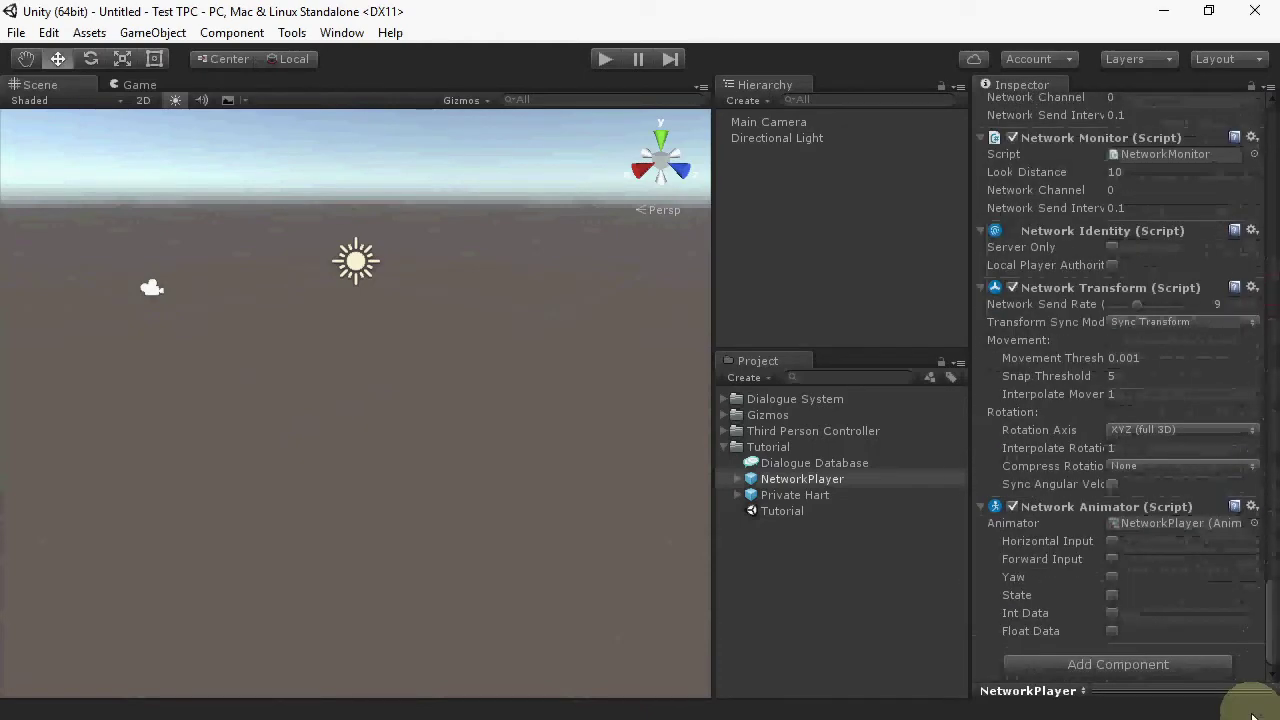
# Add the Dialogue System Third Person Controller bridge component to NetworkPlayer.
pyautogui.click(1117, 664)
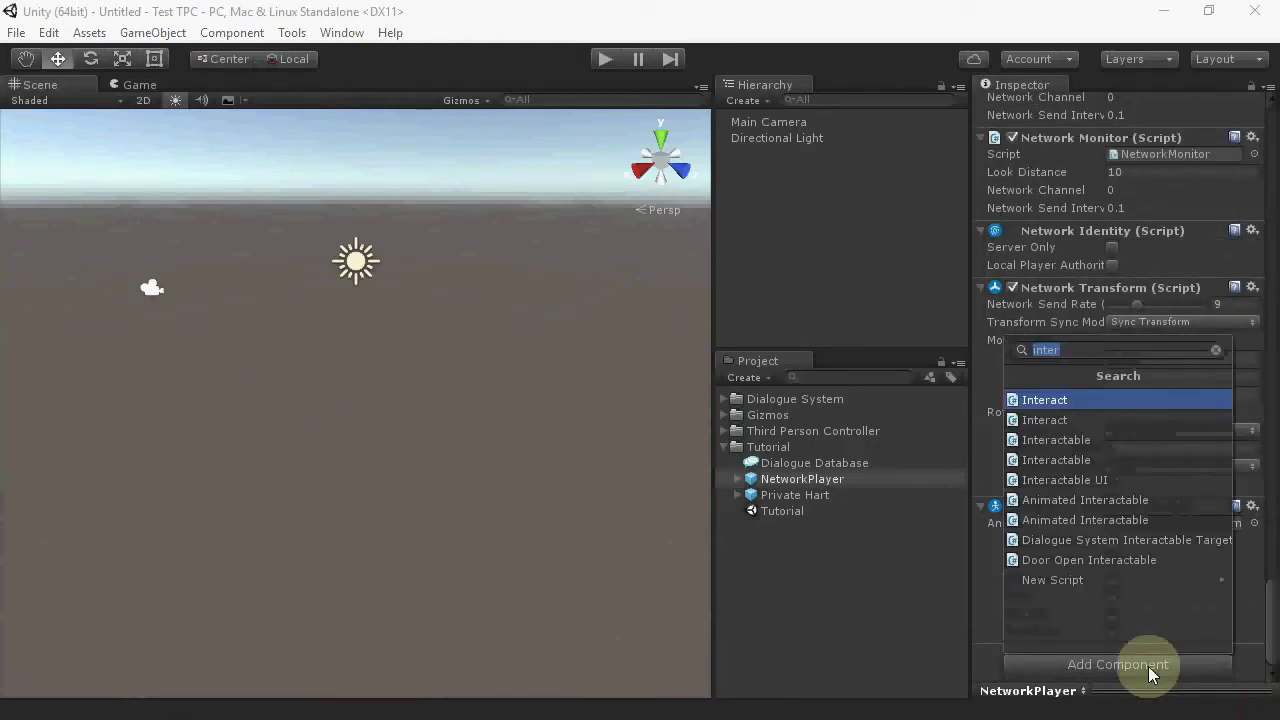
pyautogui.write('bridge')
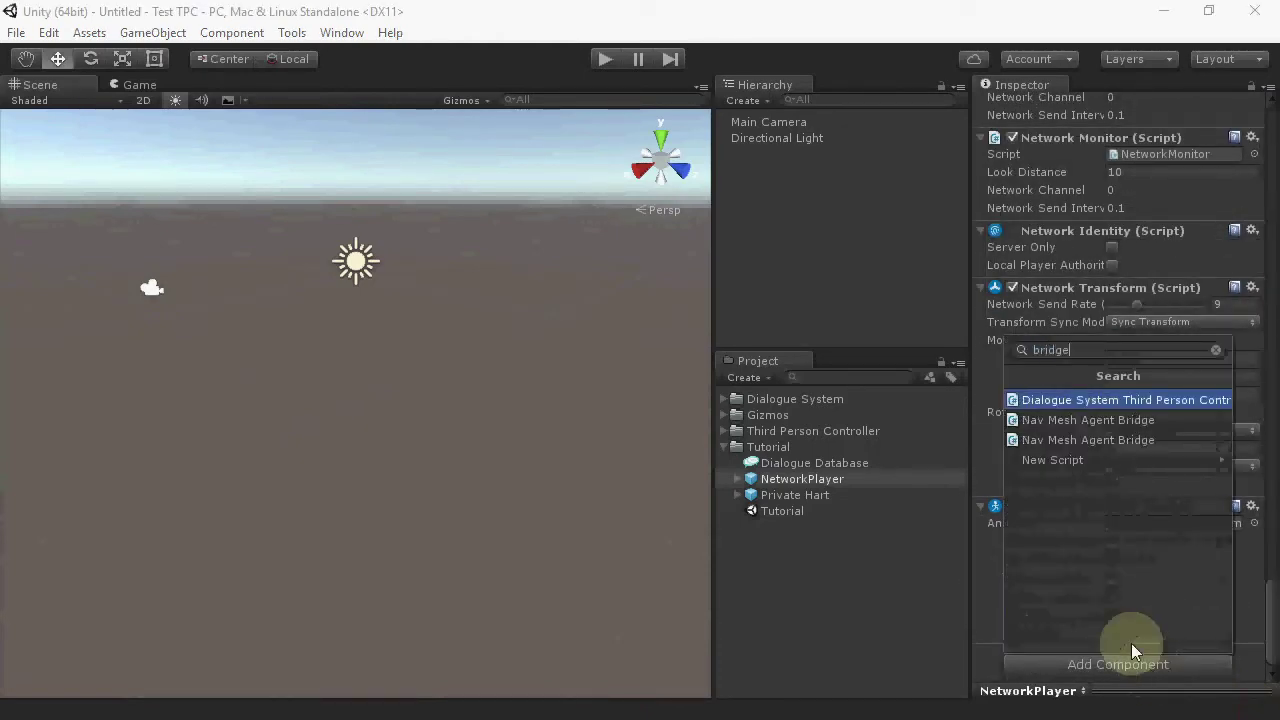
pyautogui.click(1104, 399)
pyautogui.moveTo(1273, 580); pyautogui.dragTo(1257, 608)
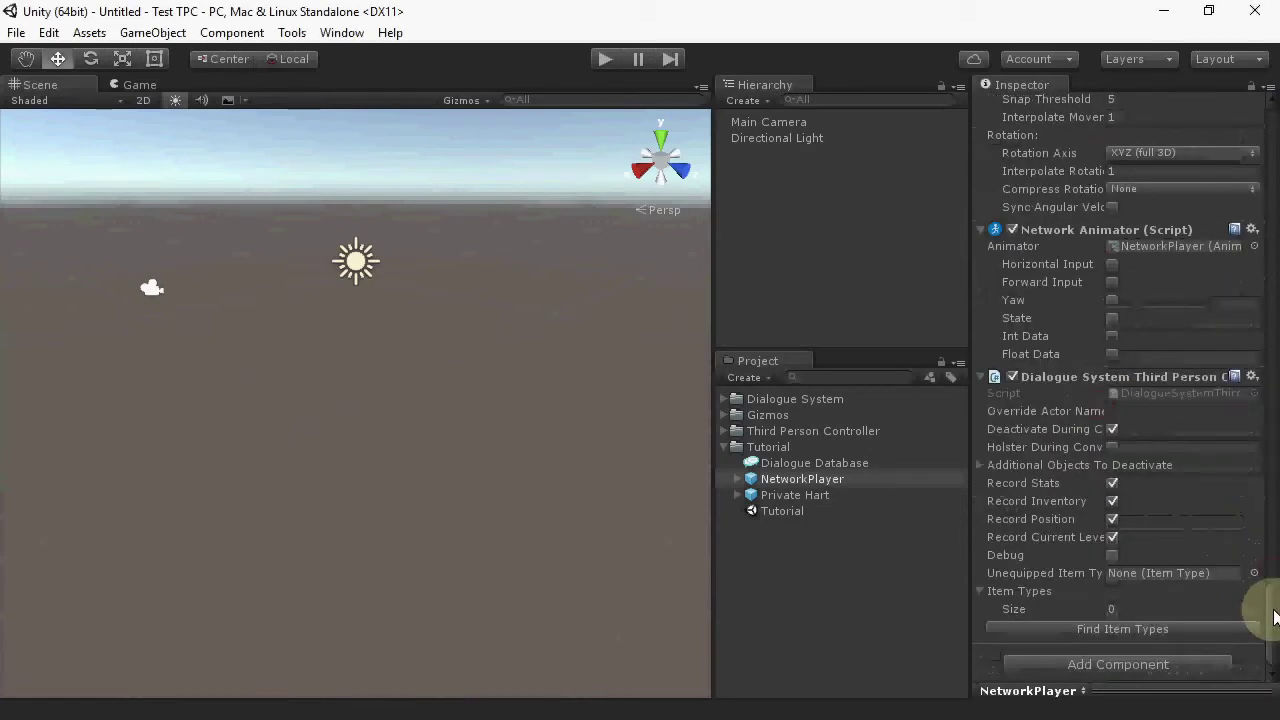
# Add the Show Cursor On Conversation and Lua Network Commands components to NetworkPlayer.
pyautogui.click(1073, 666)
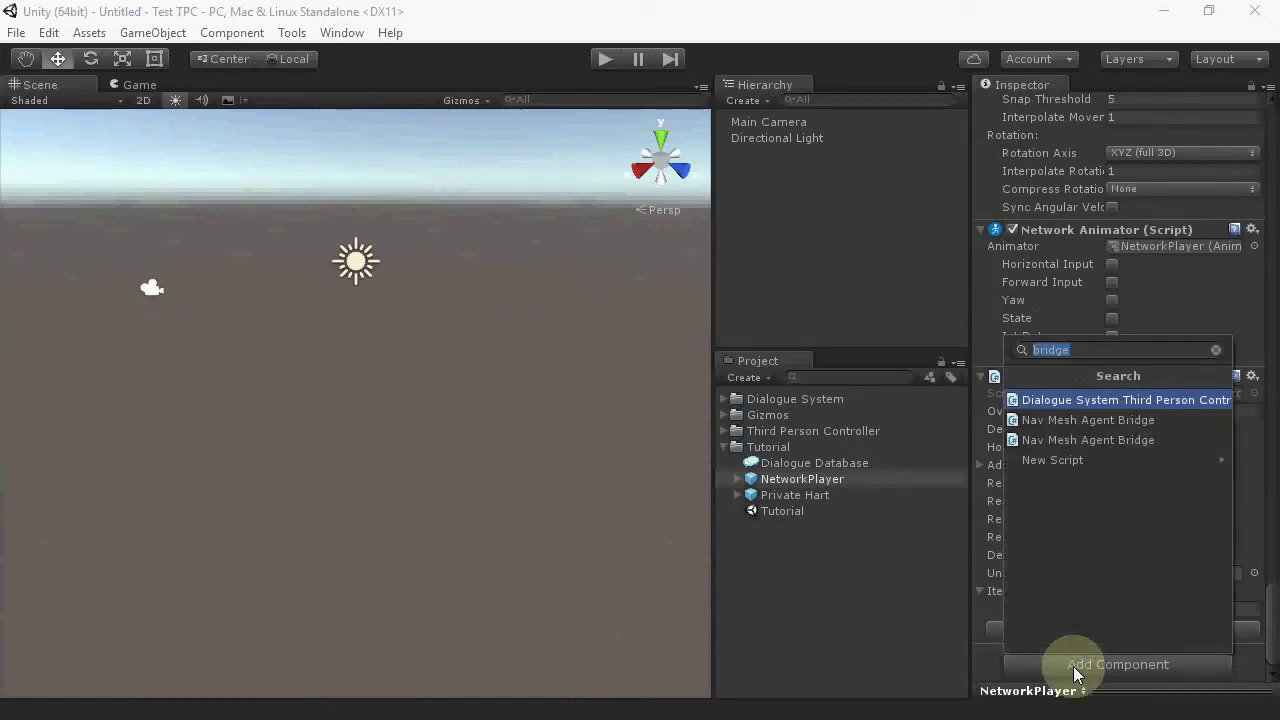
pyautogui.write('show')
pyautogui.click(1116, 406)
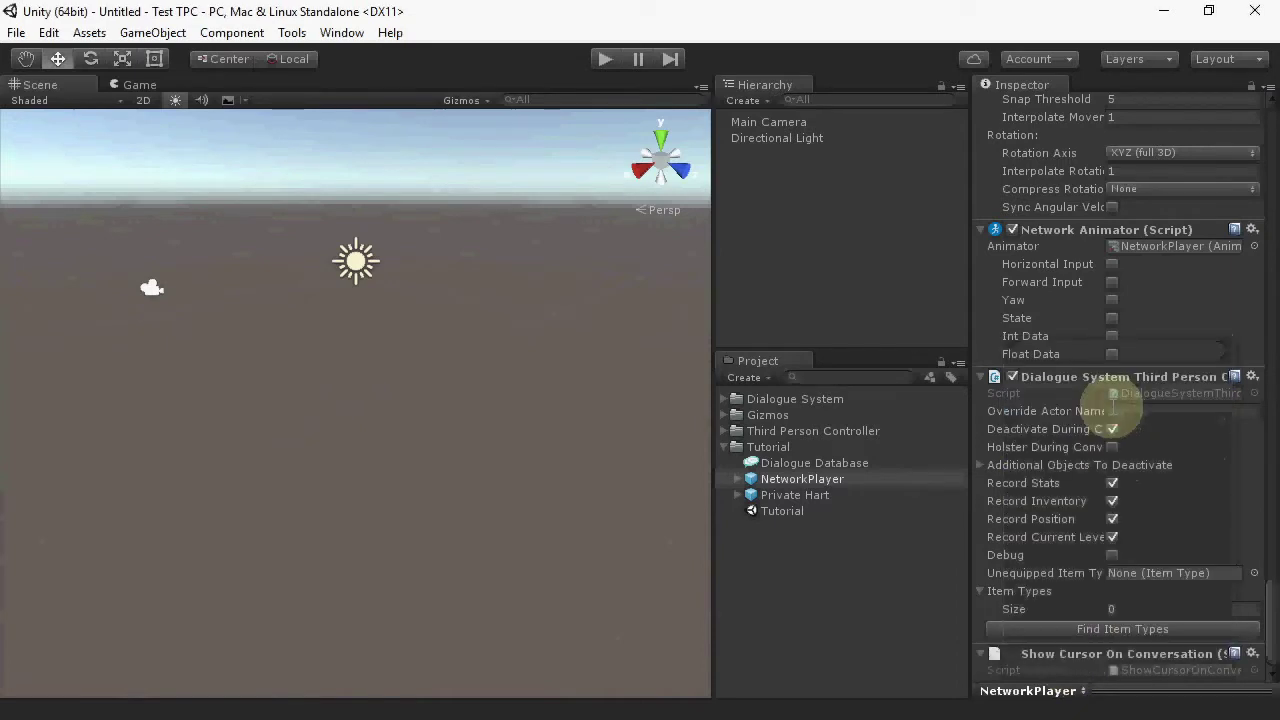
pyautogui.scroll(-2, 1266, 620)
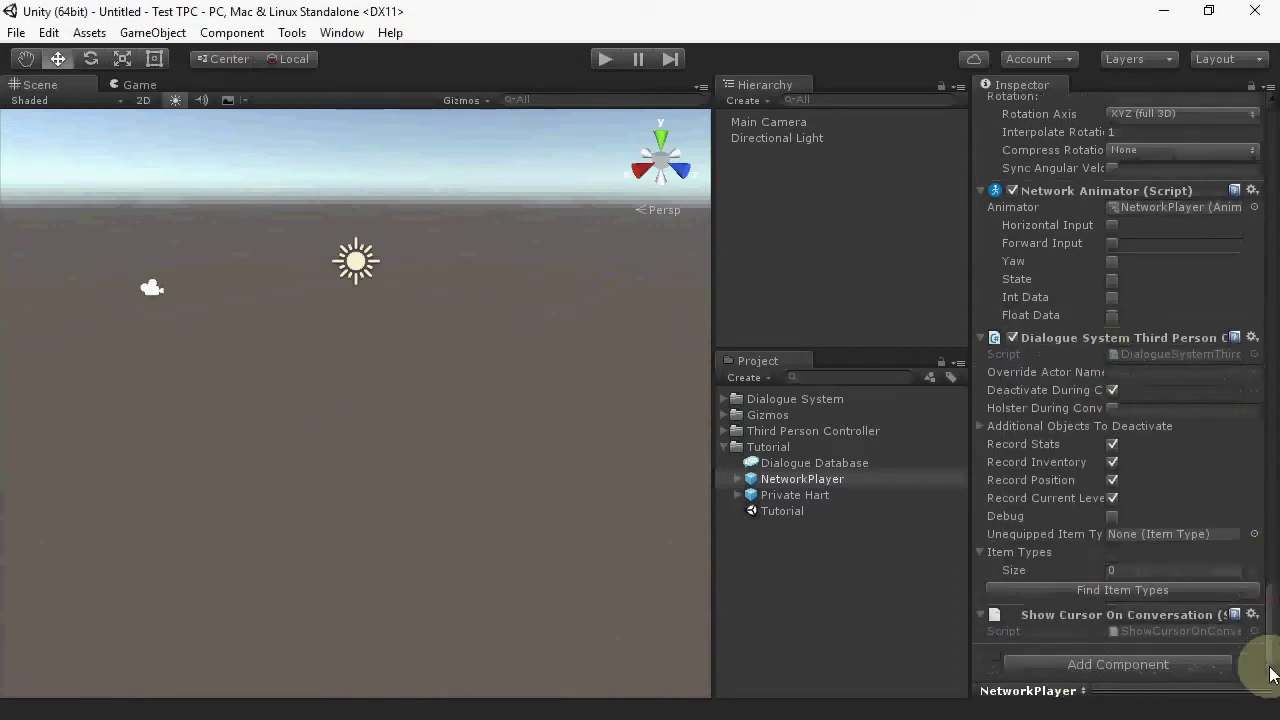
pyautogui.click(1181, 666)
pyautogui.write('lua net')
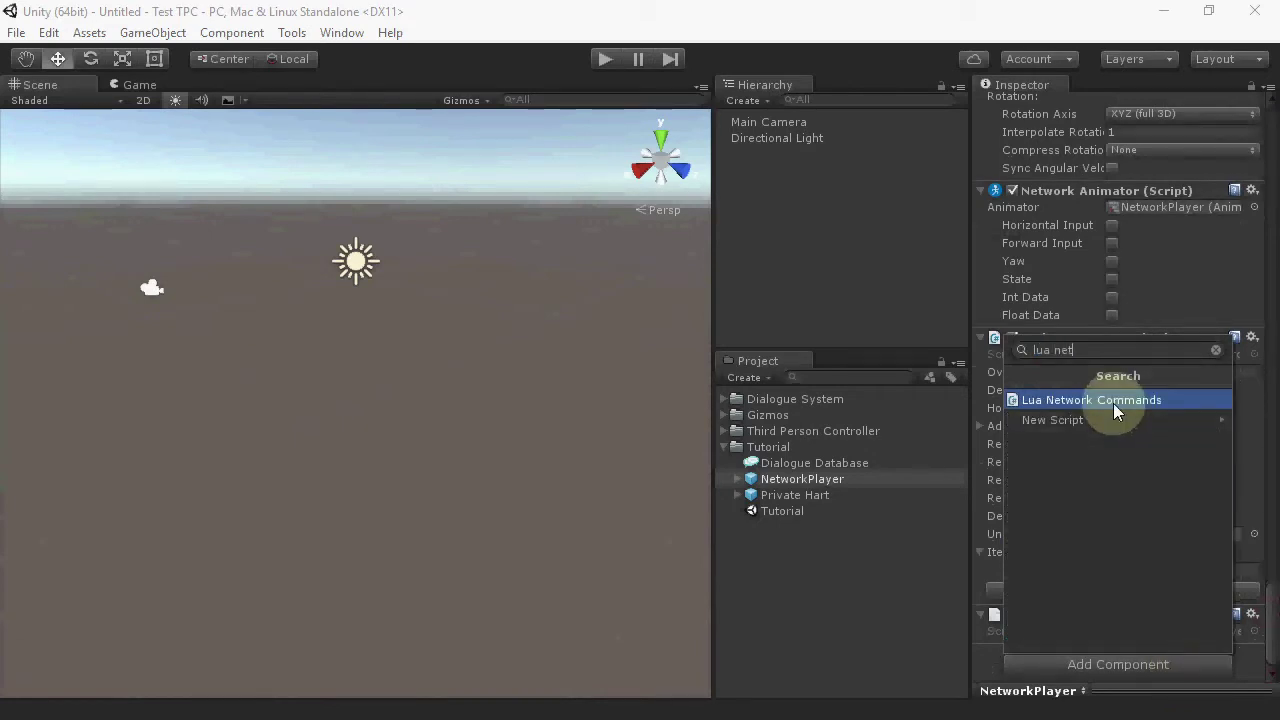
pyautogui.click(1114, 403)
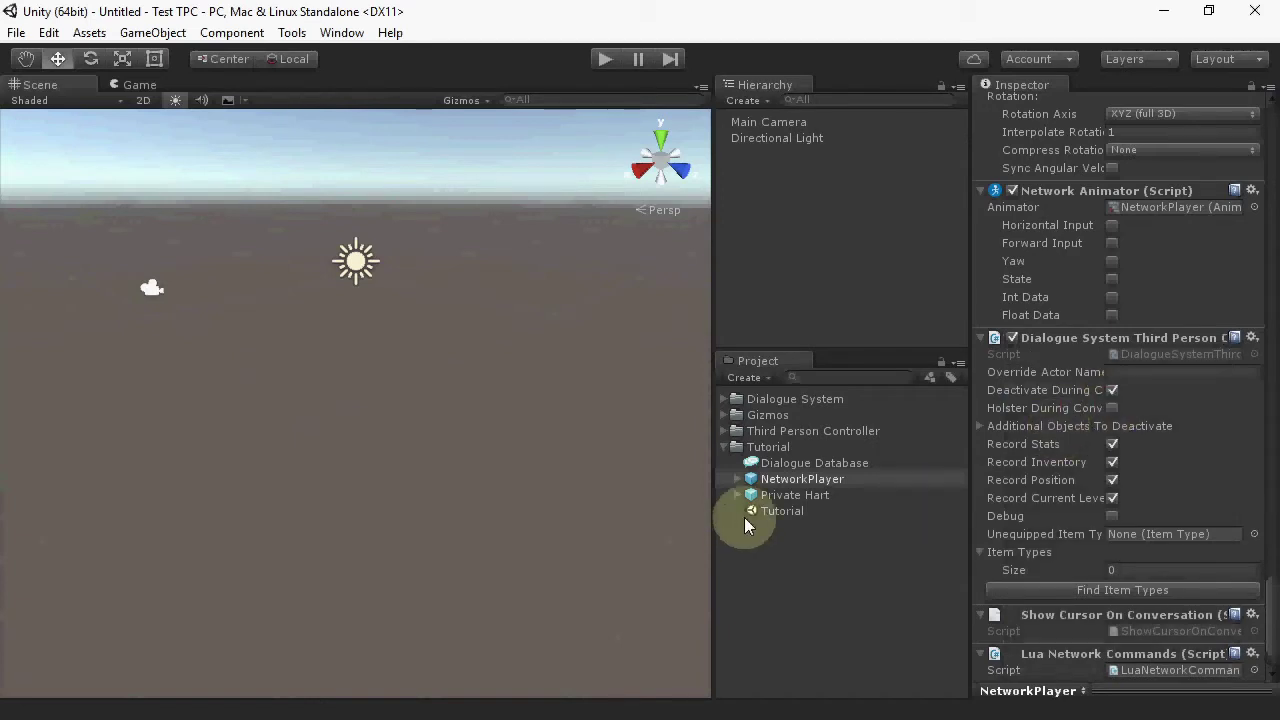
# Open the Tutorial scene and set the Network Manager's Player Prefab to NetworkPlayer.
pyautogui.doubleClick(768, 512)
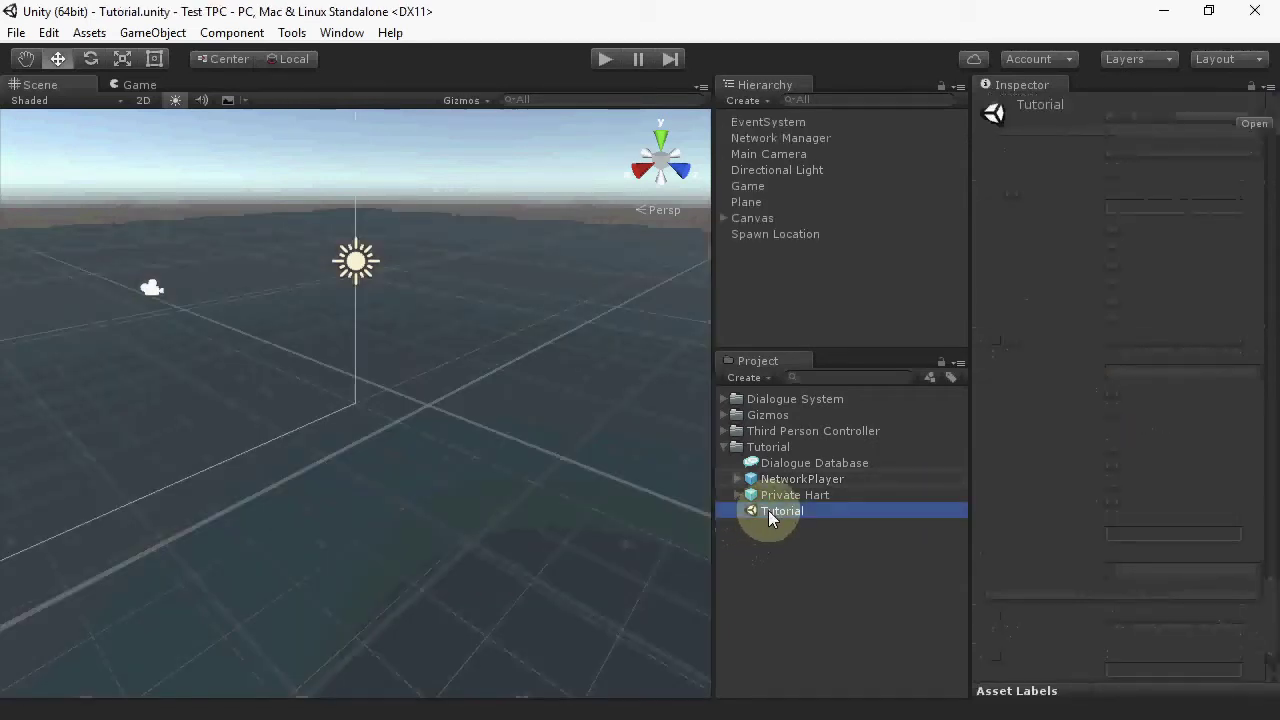
pyautogui.click(785, 139)
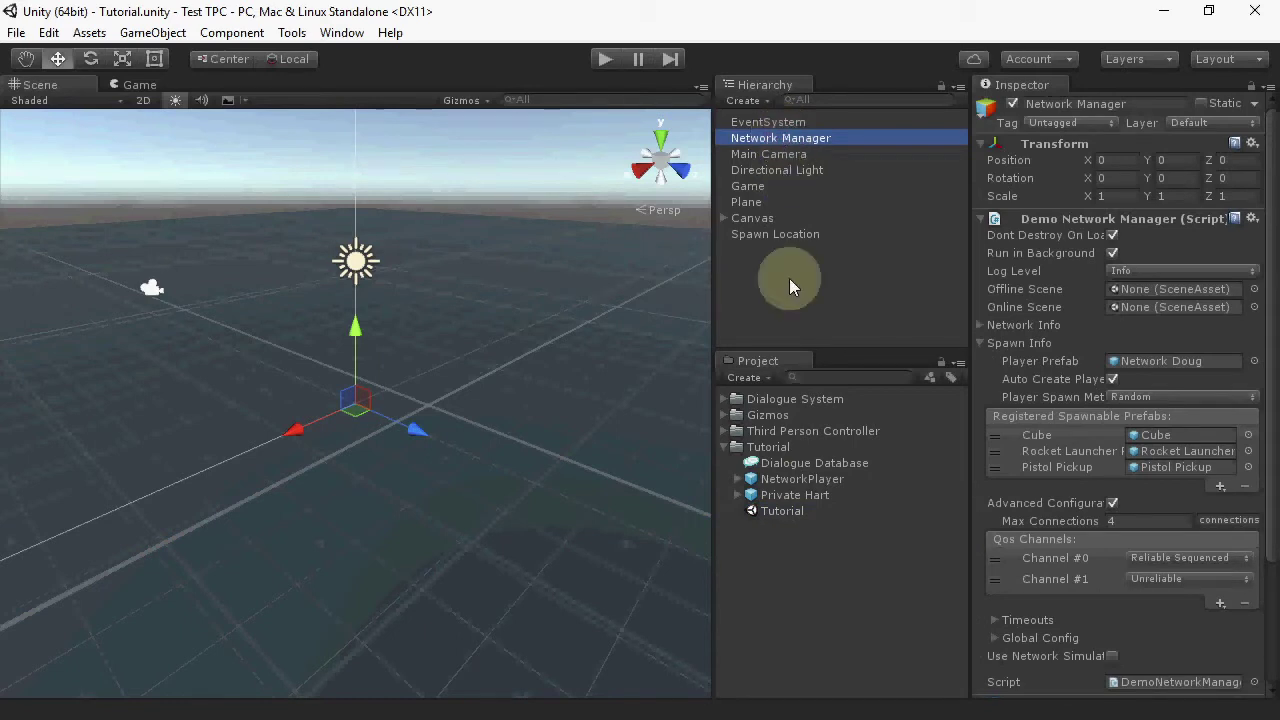
pyautogui.moveTo(790, 480); pyautogui.dragTo(1163, 368)
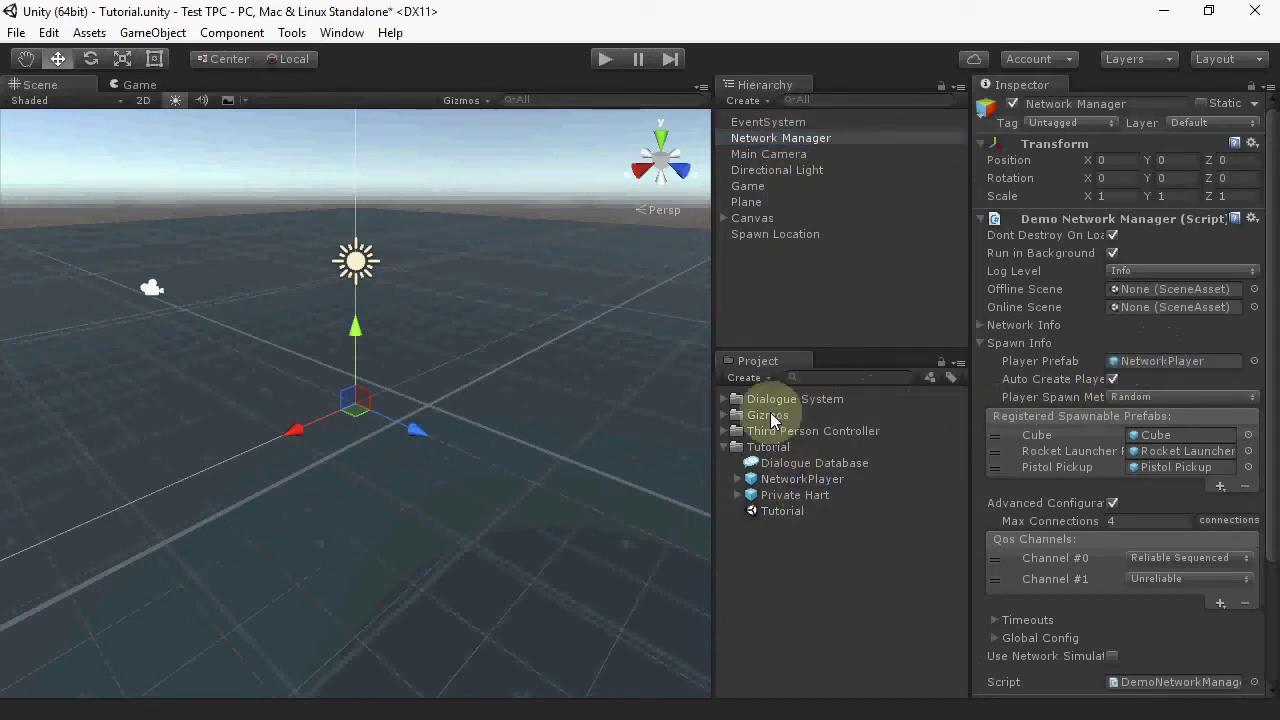
pyautogui.click(722, 398)
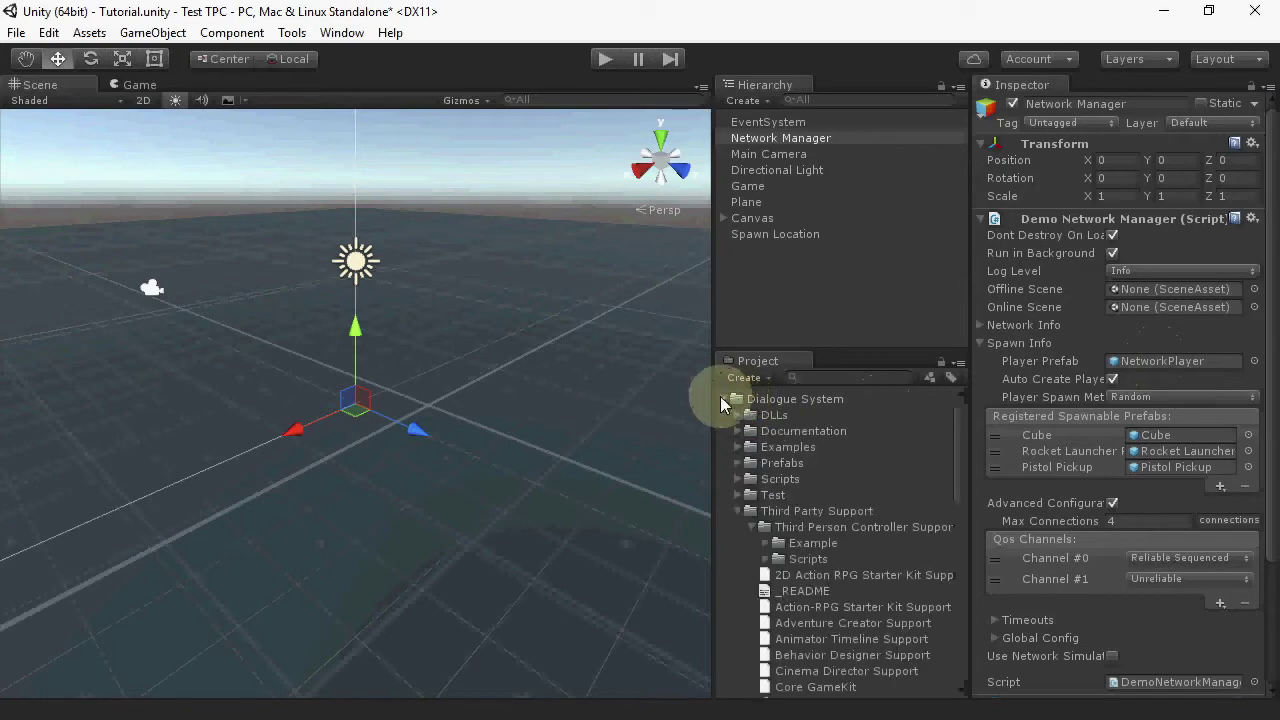
# Add the Dialogue Manager prefab with Dialogue Database as initial database and open its Conversations view.
pyautogui.click(736, 460)
pyautogui.click(851, 594)
pyautogui.moveTo(851, 596); pyautogui.dragTo(822, 295)
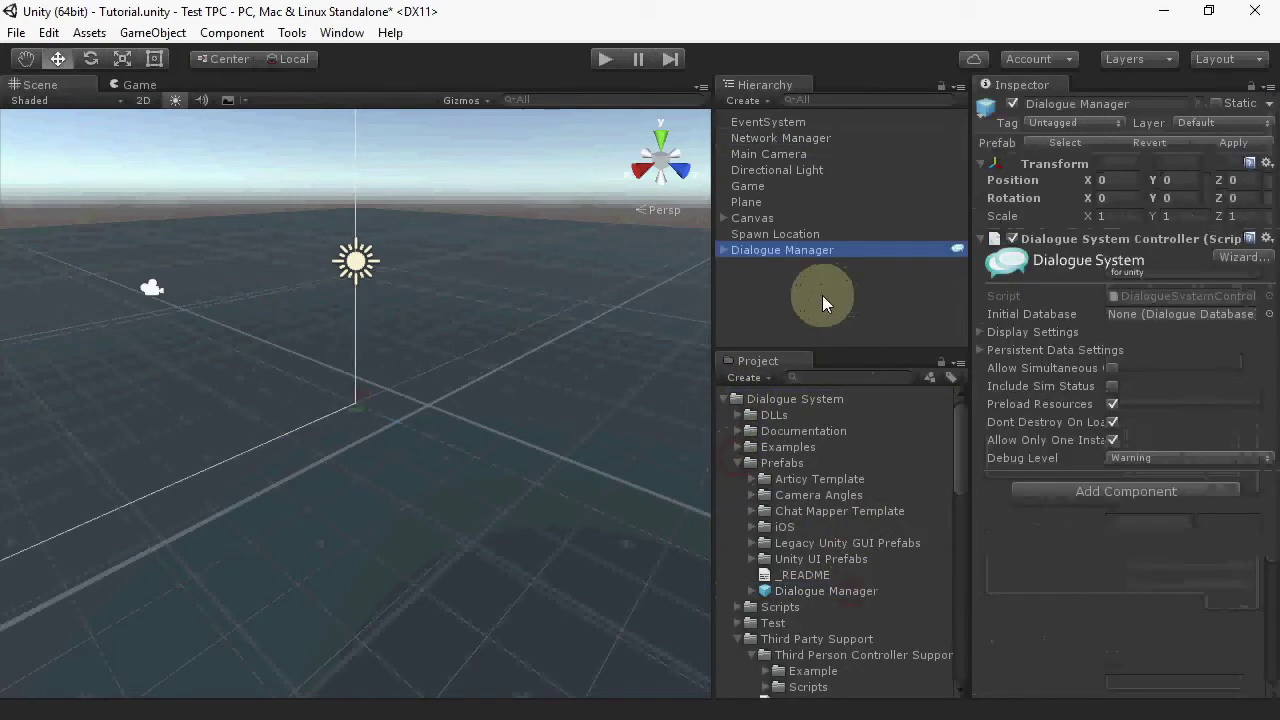
pyautogui.click(723, 399)
pyautogui.moveTo(785, 463); pyautogui.dragTo(1152, 318)
pyautogui.doubleClick(1151, 317)
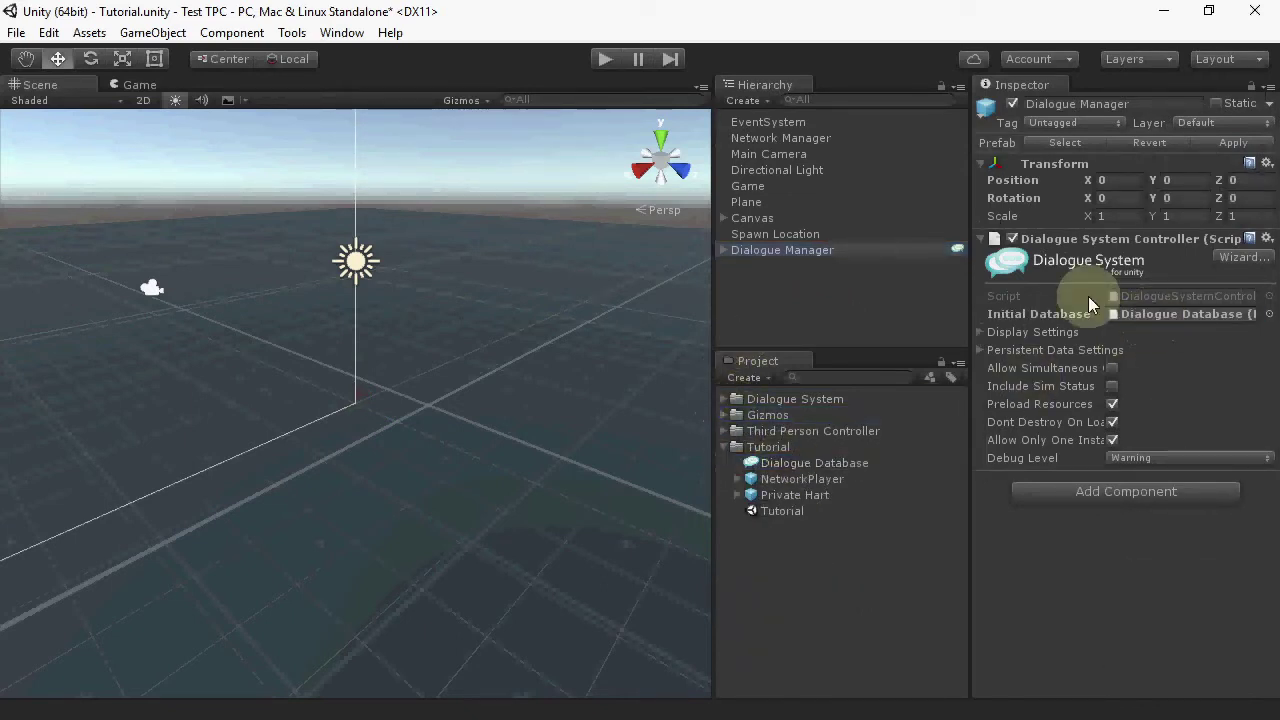
pyautogui.click(771, 235)
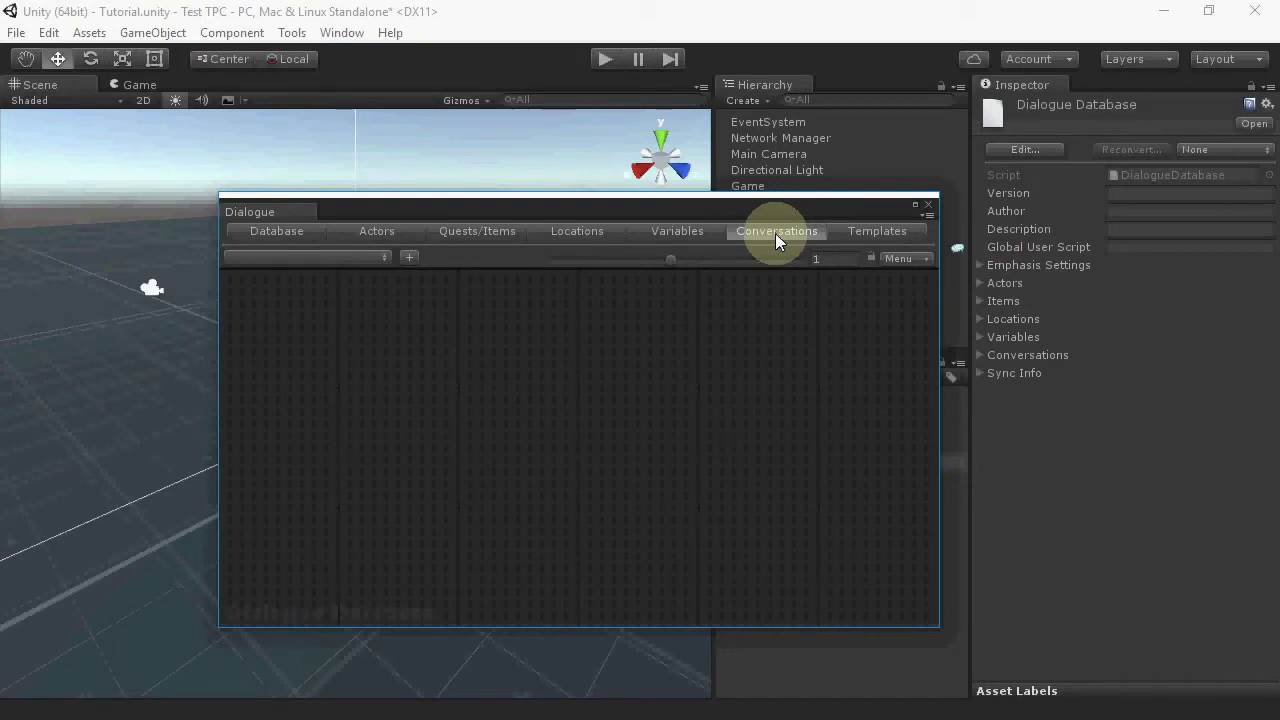
# Load Tutorial Conversation, inspect its START, headlines and Yes entries, and close the Dialogue editor.
pyautogui.click(332, 257)
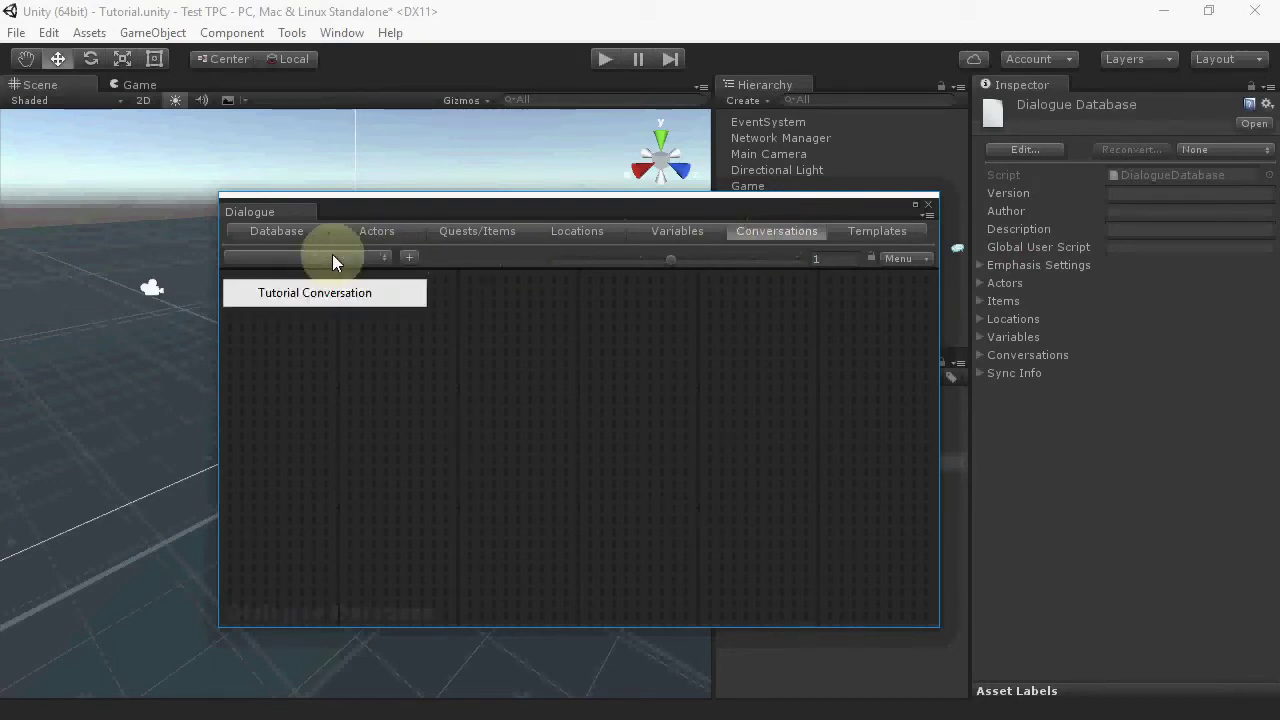
pyautogui.click(311, 288)
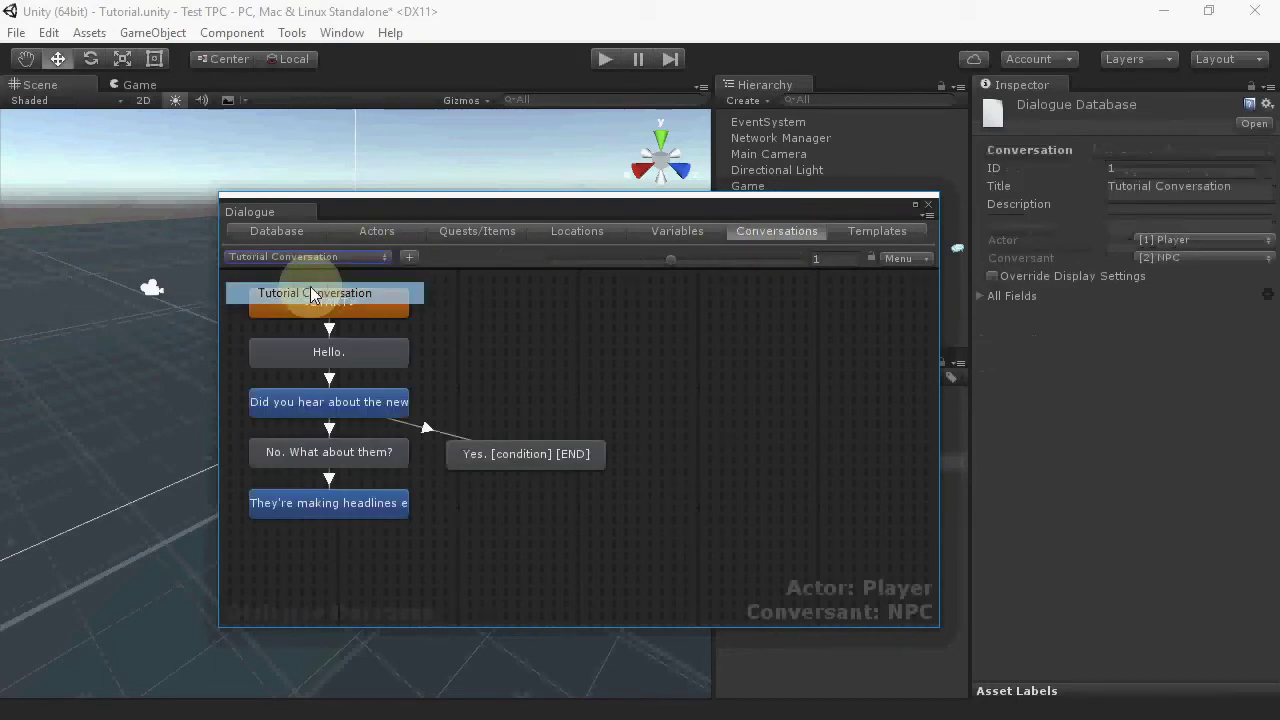
pyautogui.click(318, 301)
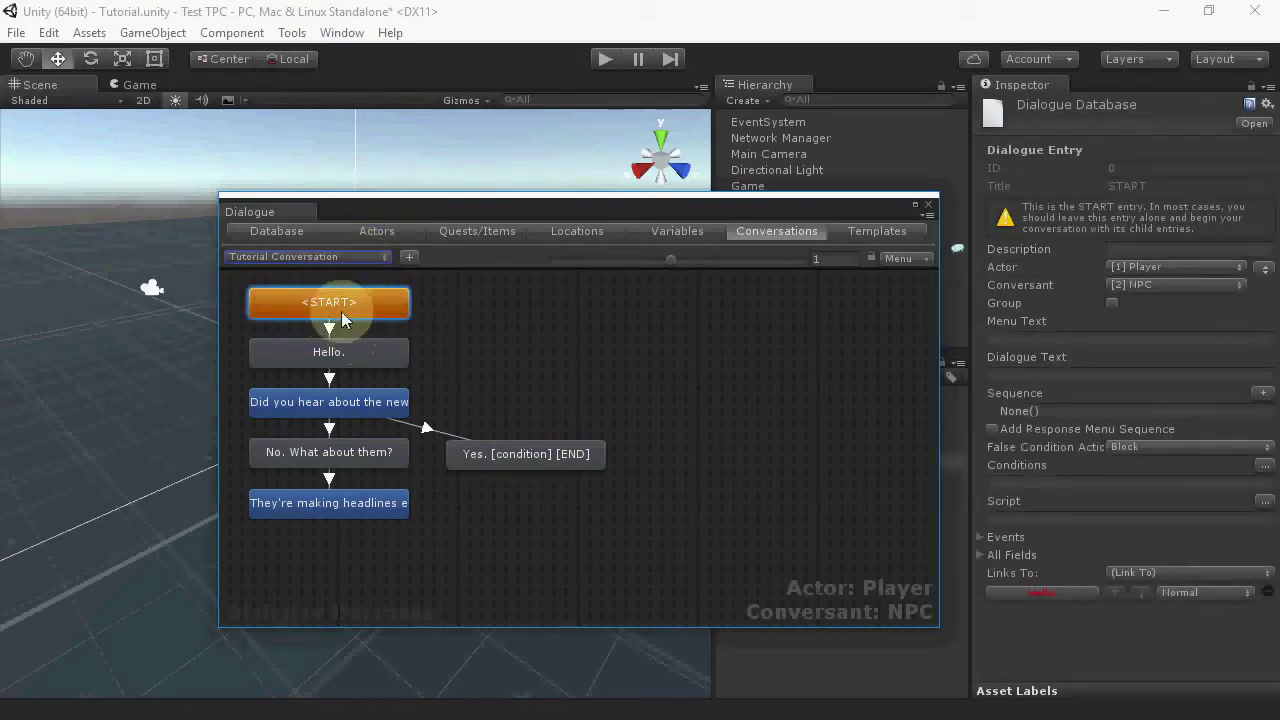
pyautogui.click(347, 511)
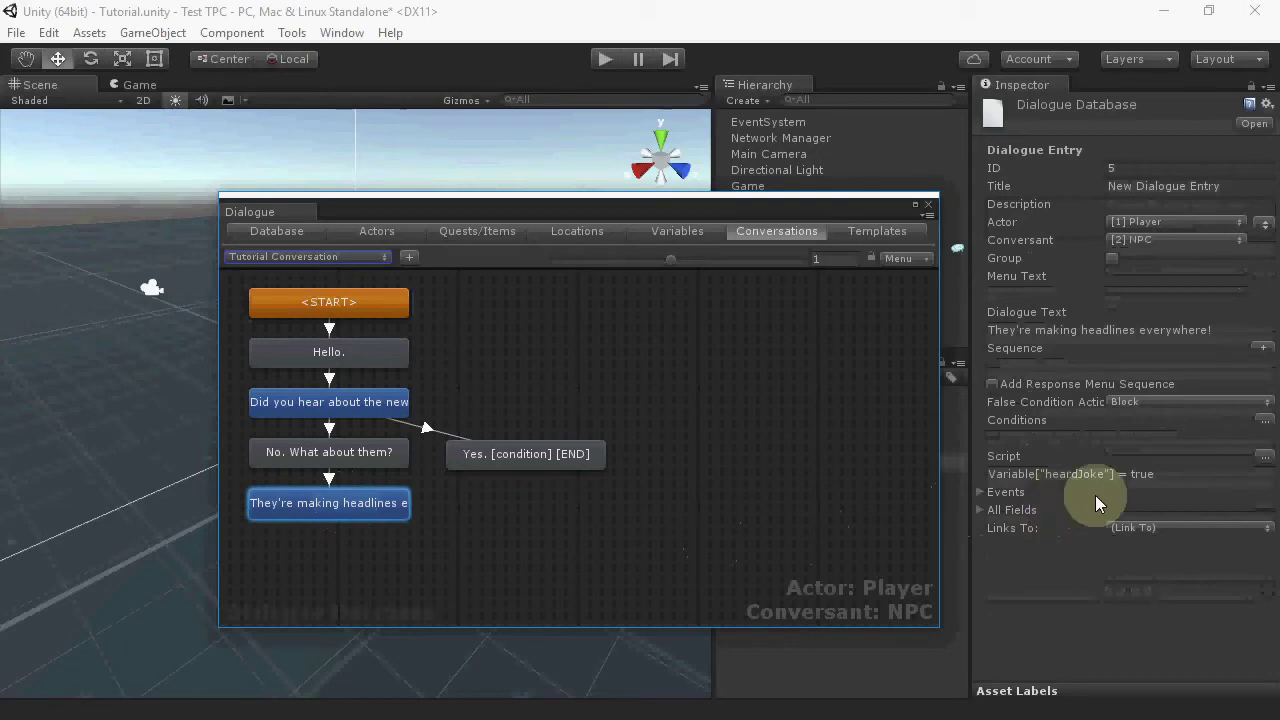
pyautogui.click(546, 454)
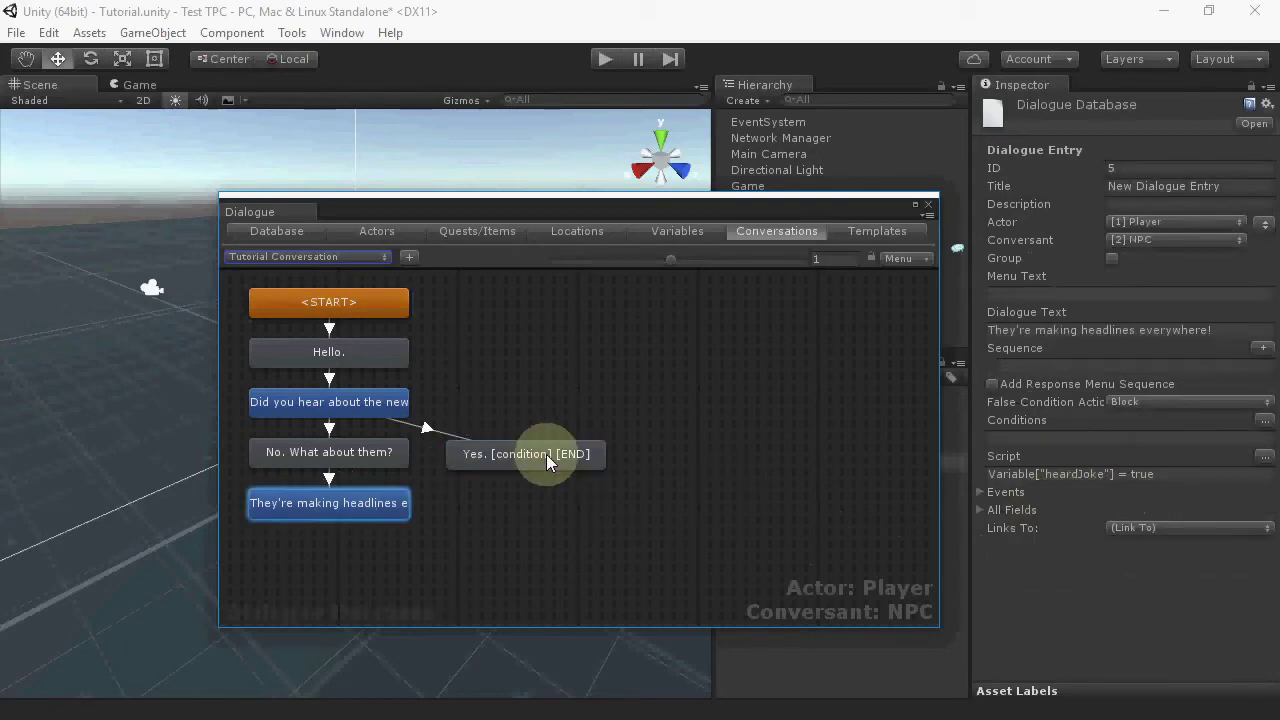
pyautogui.moveTo(991, 460)
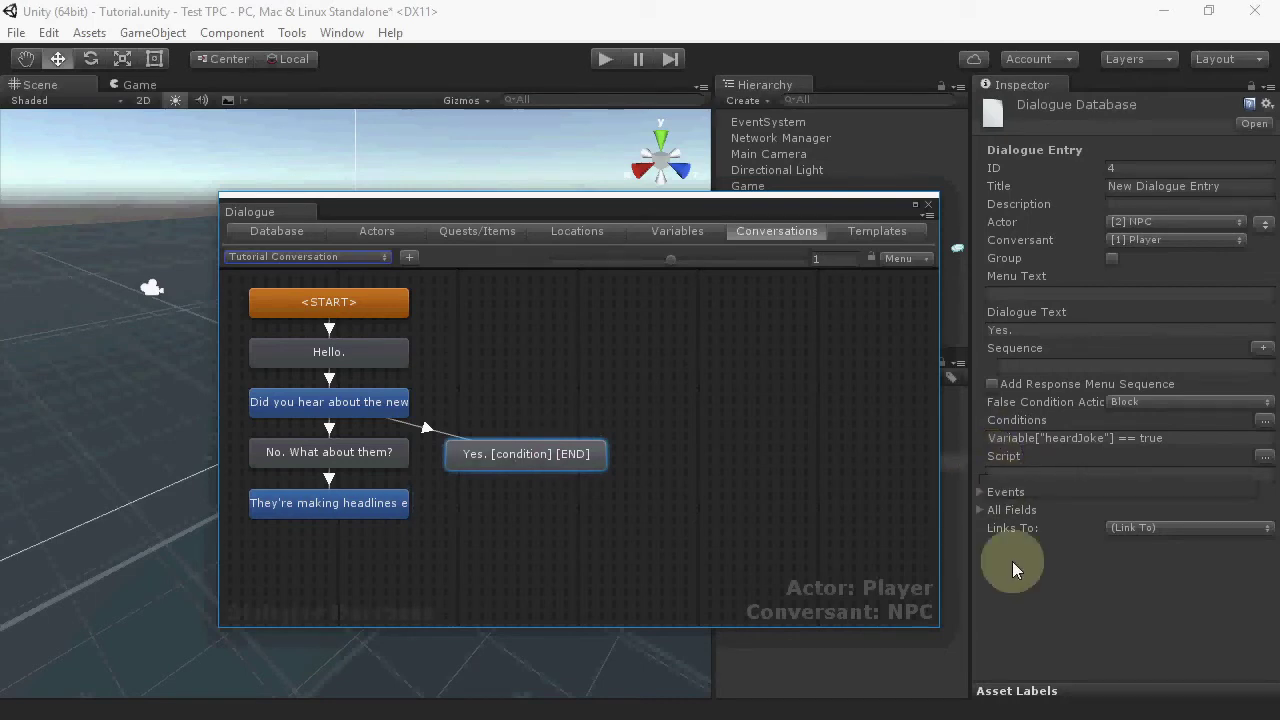
pyautogui.click(926, 205)
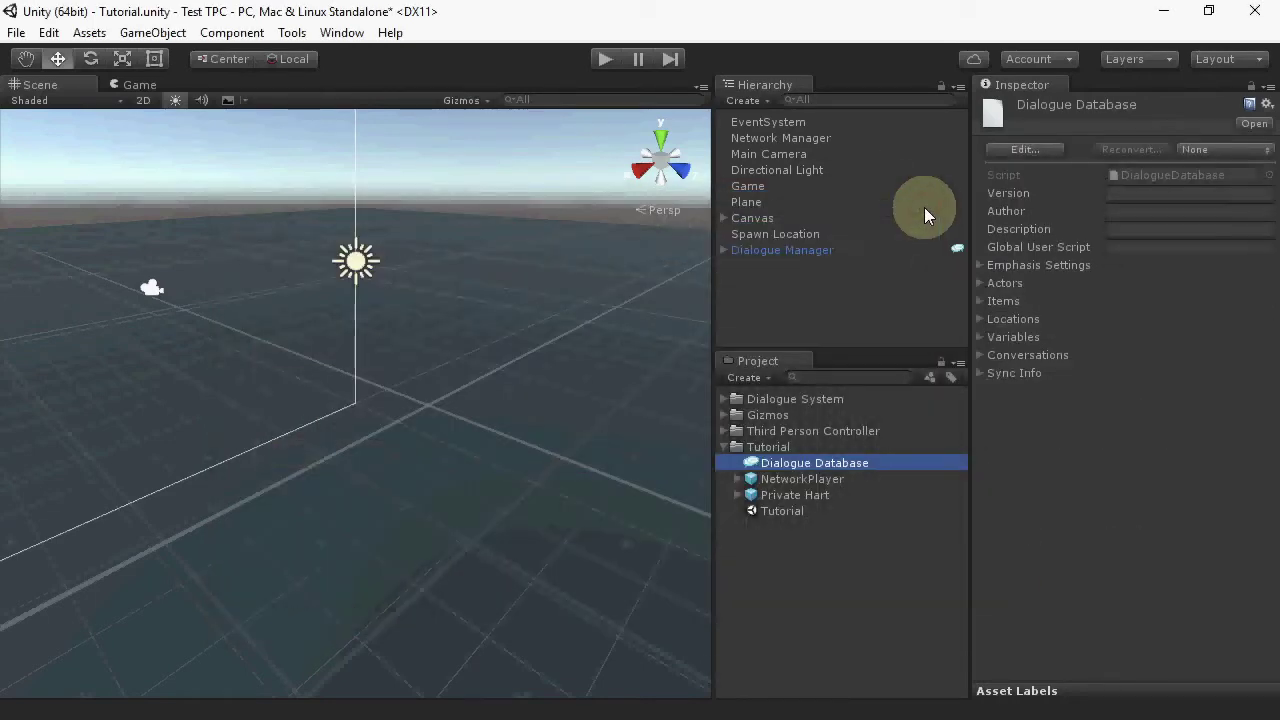
# Place the Private Hart prefab in the scene and give it an Interactable component.
pyautogui.moveTo(817, 493); pyautogui.dragTo(795, 294)
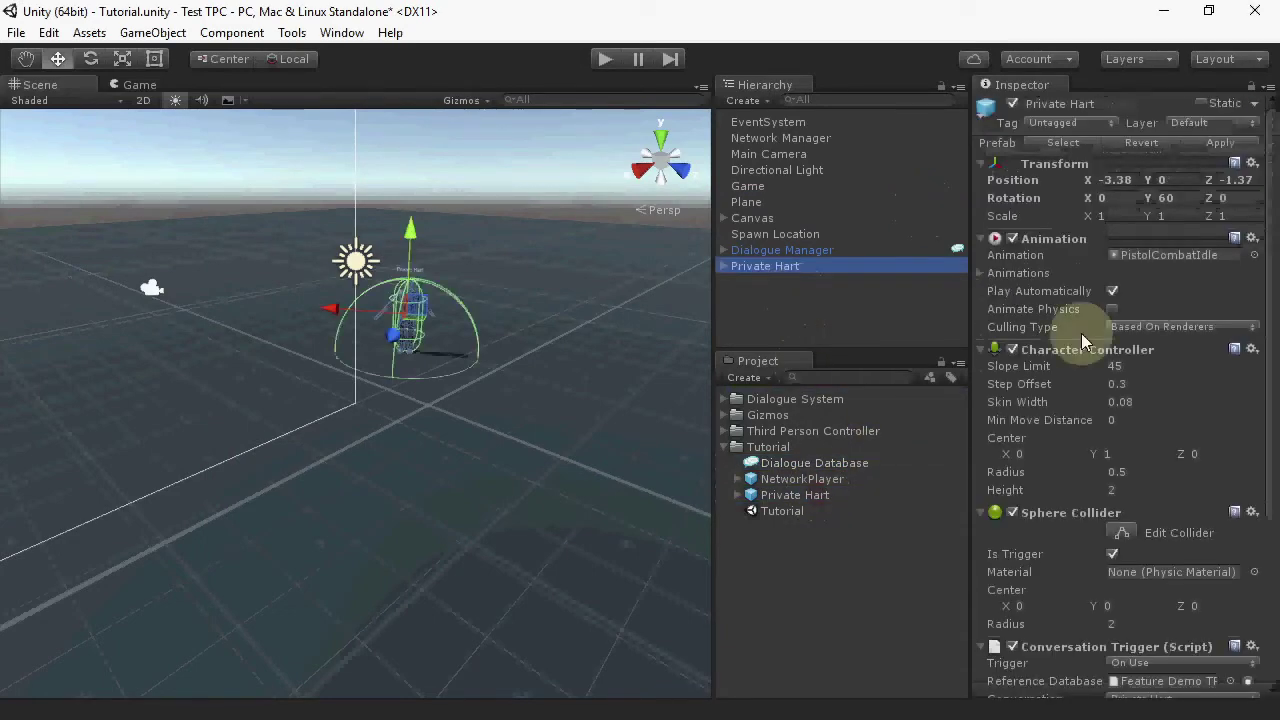
pyautogui.scroll(-5, 1252, 371)
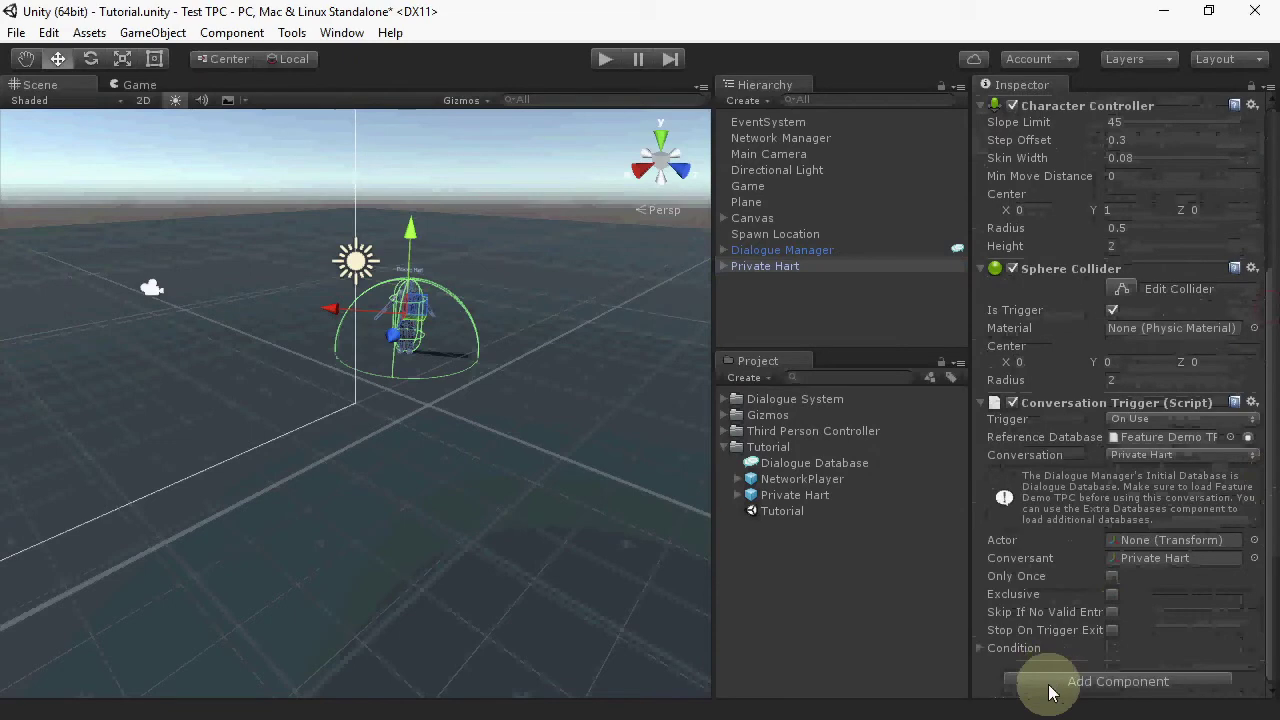
pyautogui.click(1050, 690)
pyautogui.write('intera')
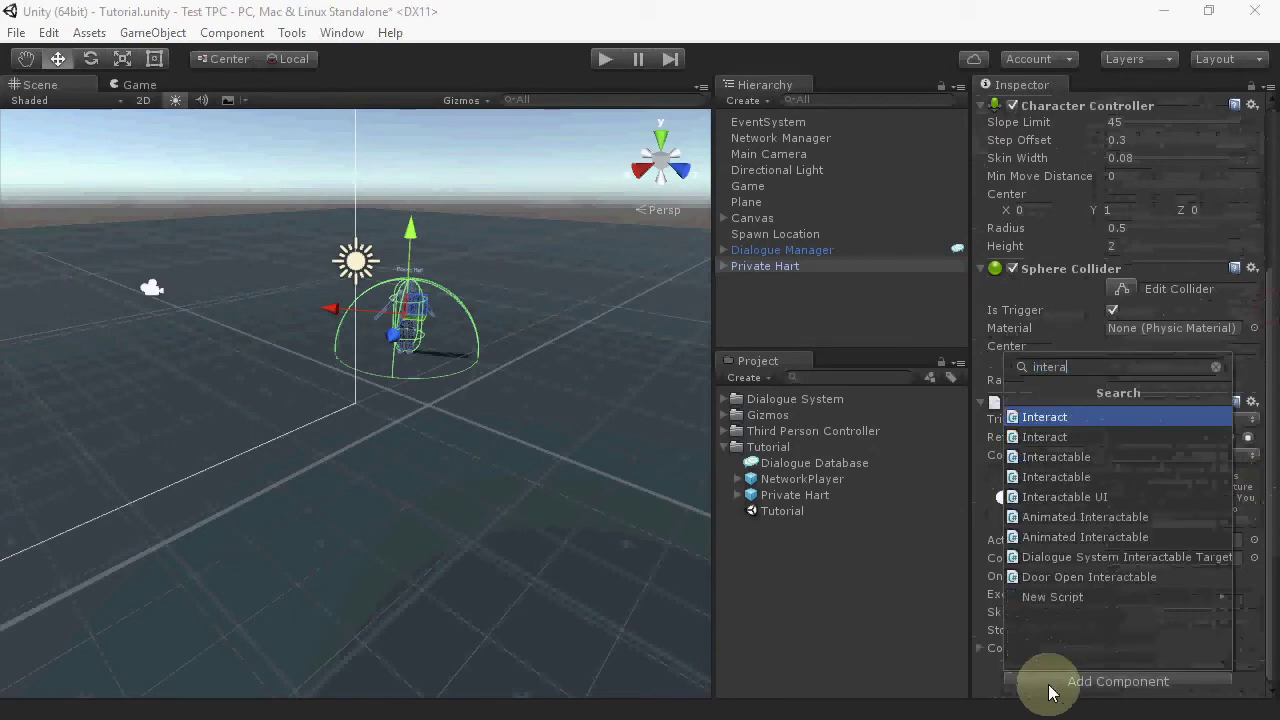
pyautogui.write('ctable')
pyautogui.press('Return')
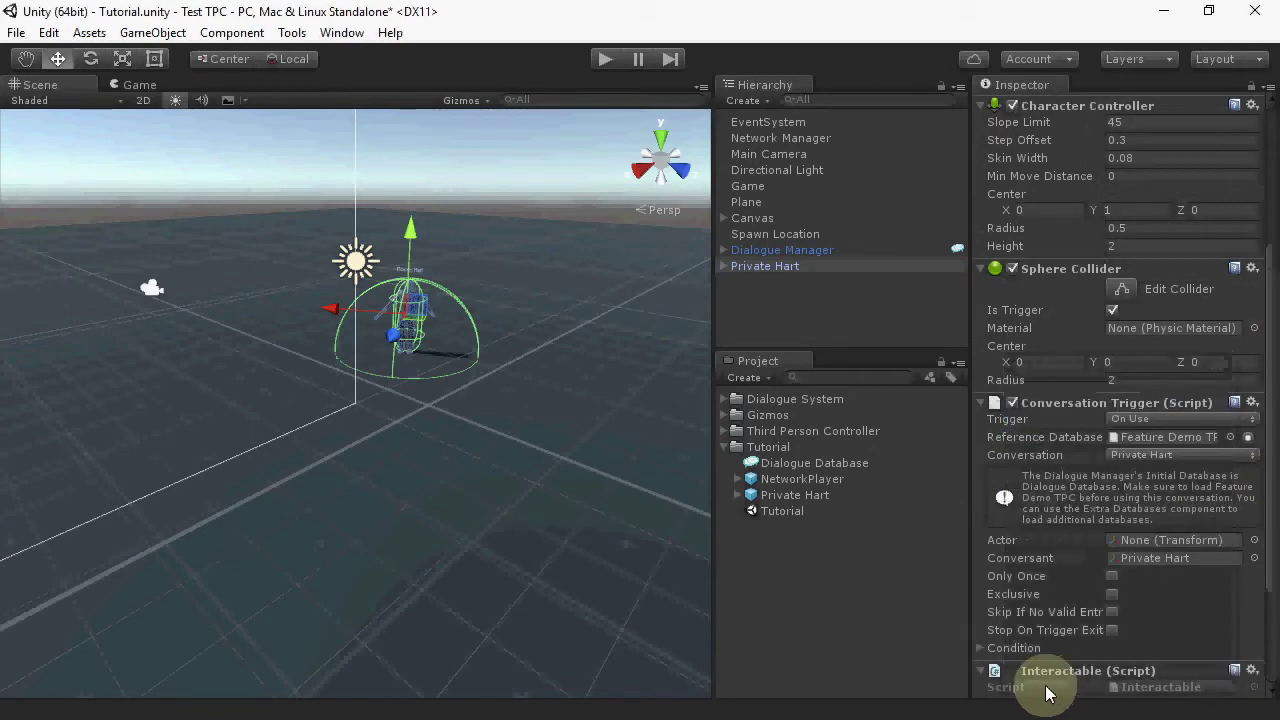
pyautogui.moveTo(1268, 372); pyautogui.dragTo(1272, 585)
# Add a Dialogue System Interactable Target using Dialogue Database's Tutorial Conversation.
pyautogui.click(1080, 684)
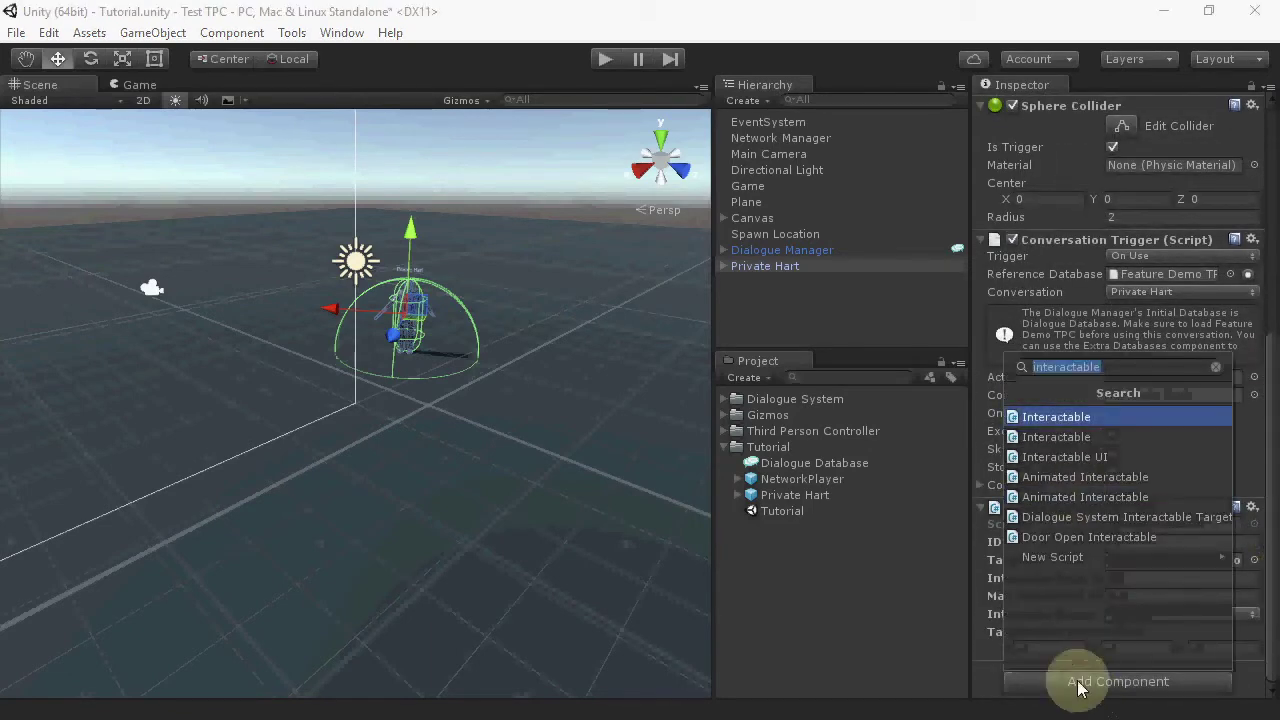
pyautogui.click(1080, 517)
pyautogui.moveTo(1272, 451); pyautogui.dragTo(1266, 491)
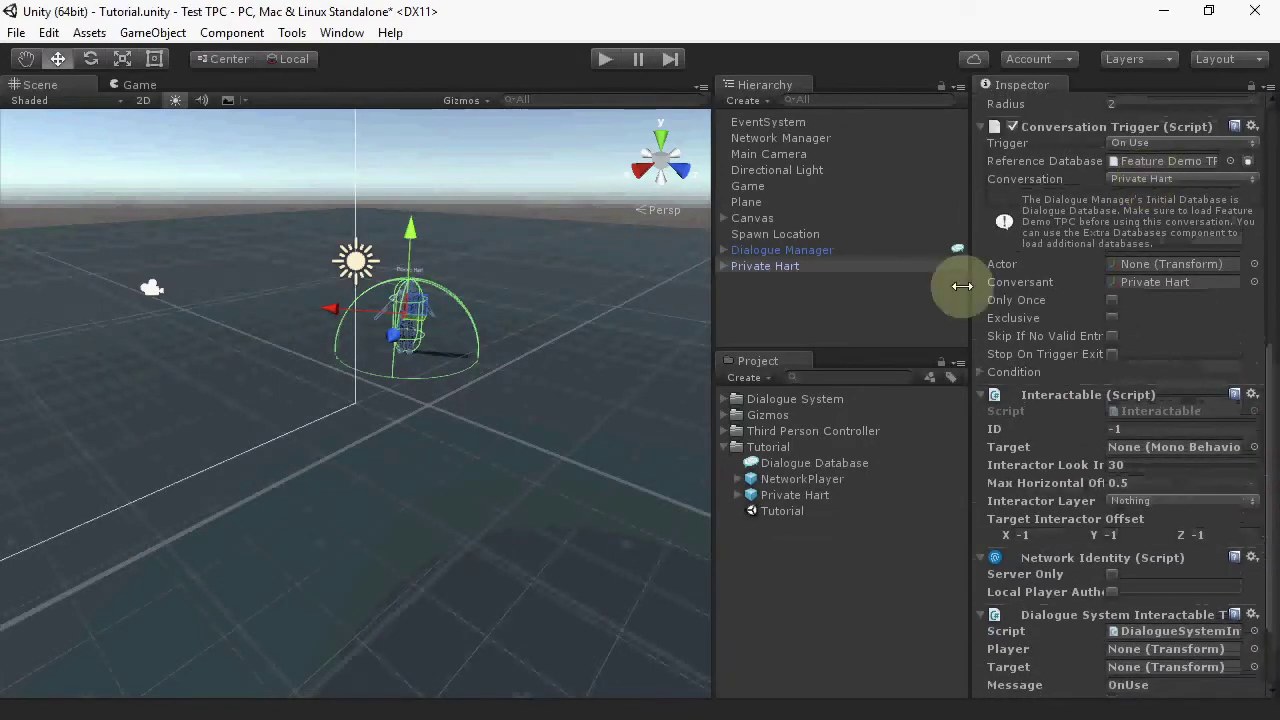
pyautogui.moveTo(750, 465); pyautogui.dragTo(1165, 162)
pyautogui.click(1152, 178)
pyautogui.click(1152, 205)
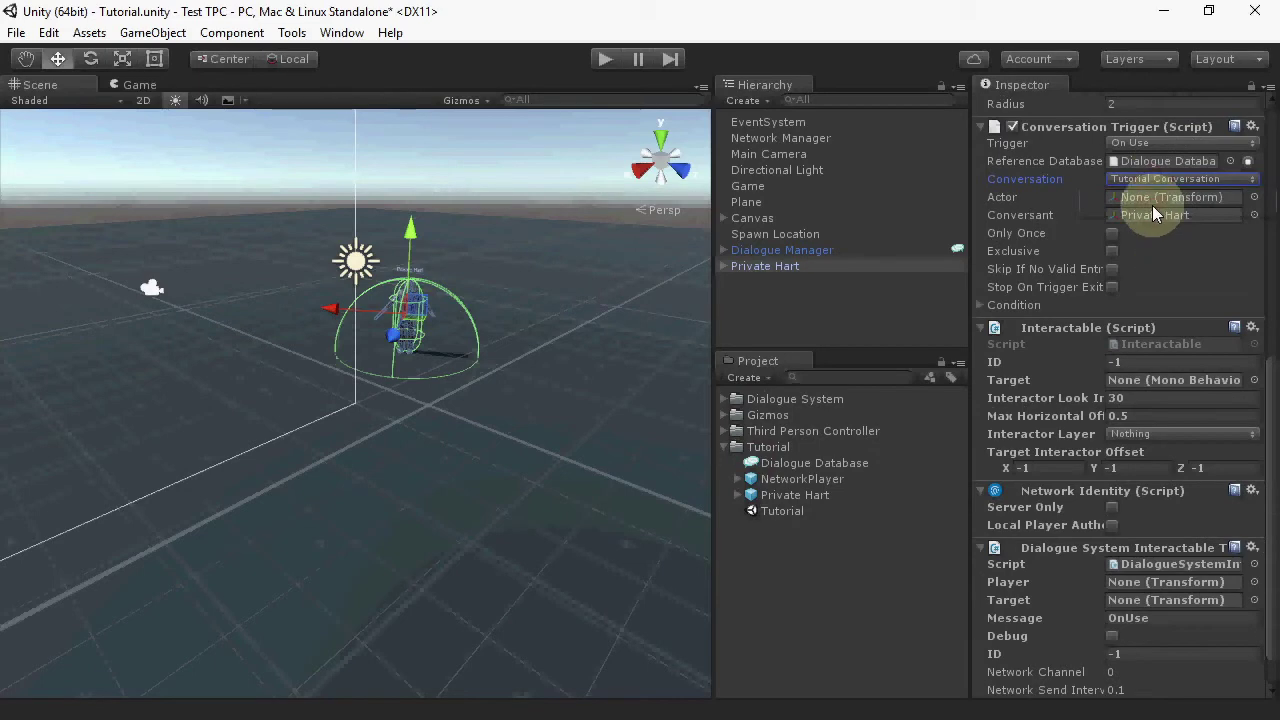